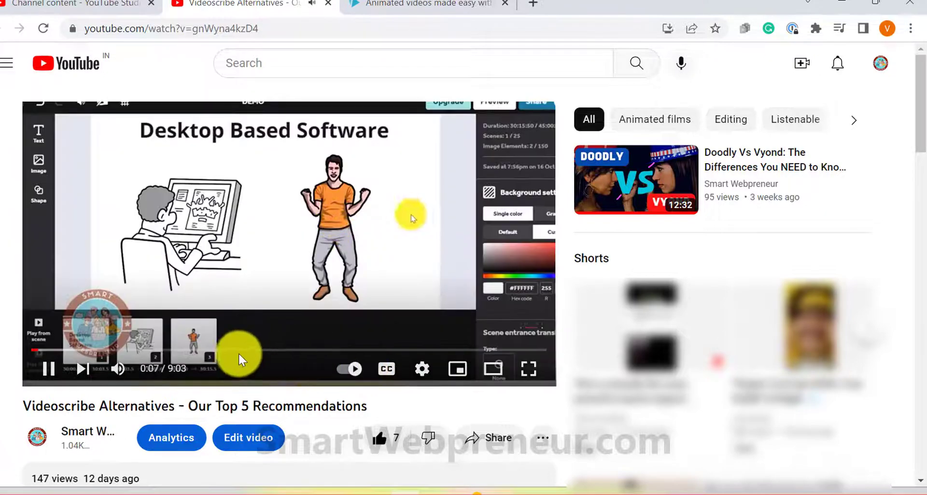
# - Switch to the 'Animated videos made easy' VideoScribe homepage tab
pyautogui.click(439, 3)
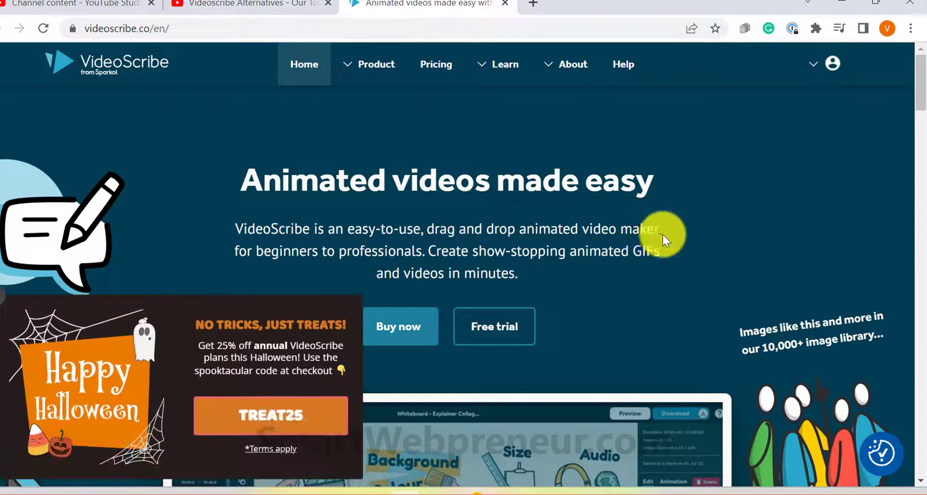
# - Collapse the Halloween sale promotion and go to the VideoScribe web app's Templates page
pyautogui.click(4, 296)
pyautogui.click(16, 439)
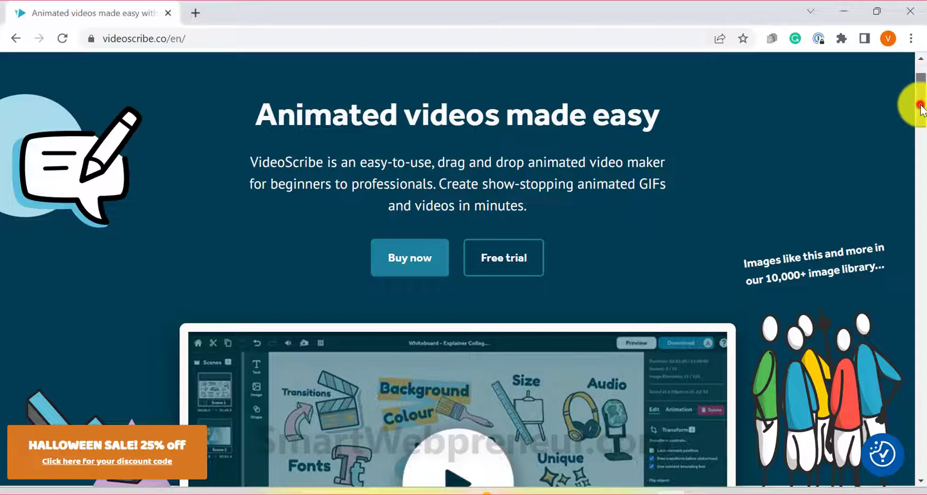
pyautogui.moveTo(922, 110); pyautogui.dragTo(888, 85)
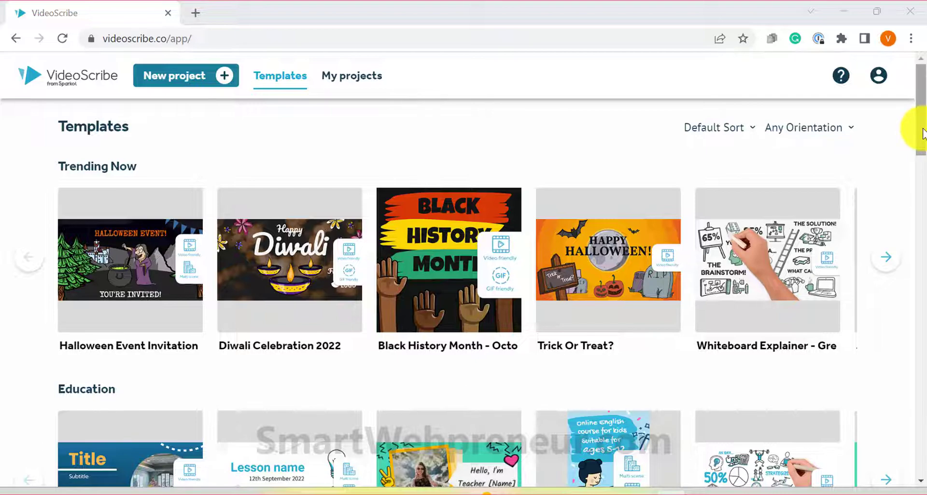
pyautogui.moveTo(922, 130); pyautogui.dragTo(923, 278)
pyautogui.moveTo(600, 289)
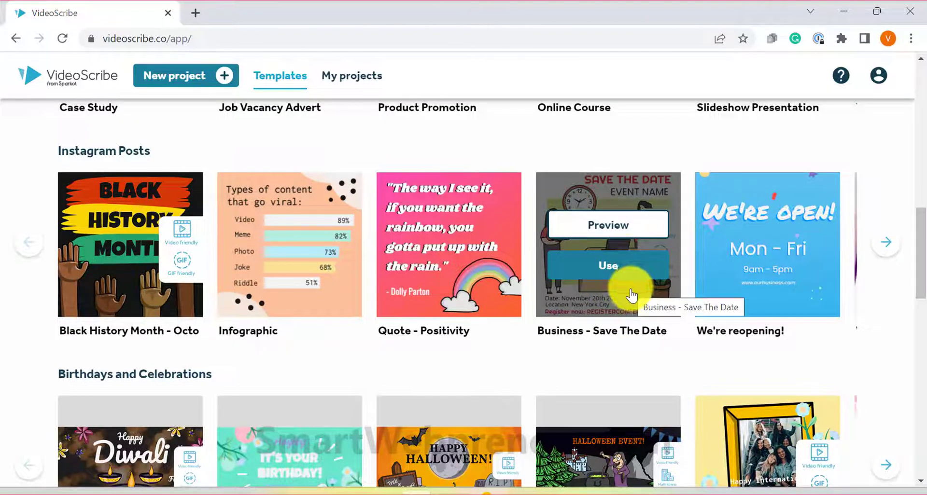
pyautogui.click(625, 223)
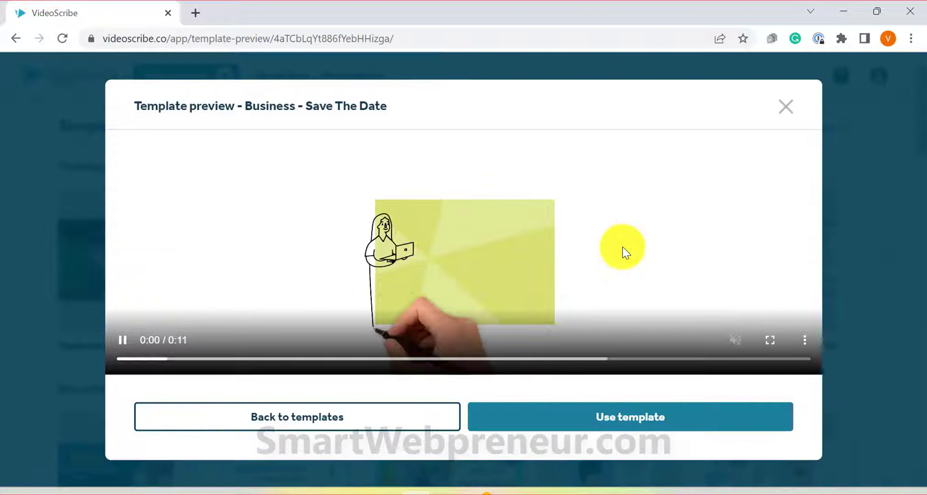
pyautogui.click(786, 107)
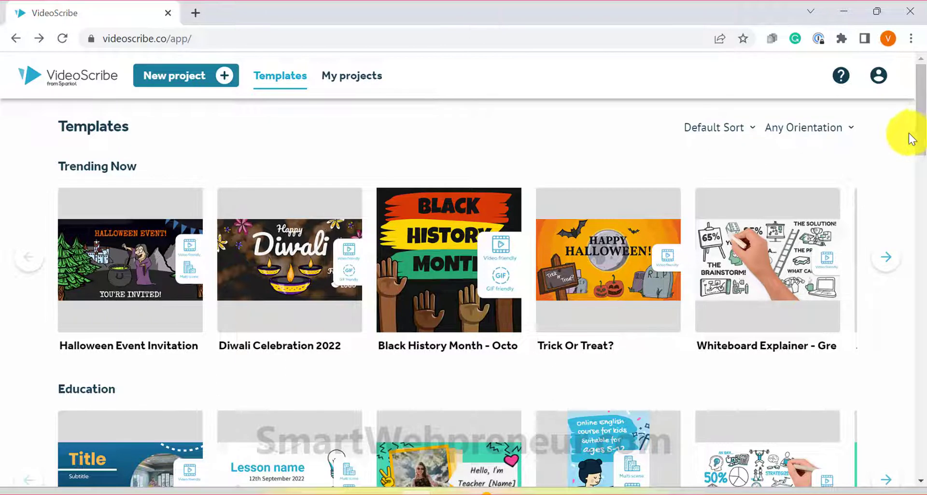
# - Start a new project named 'This is a DEMO' at 16:9 size and create it
pyautogui.click(166, 80)
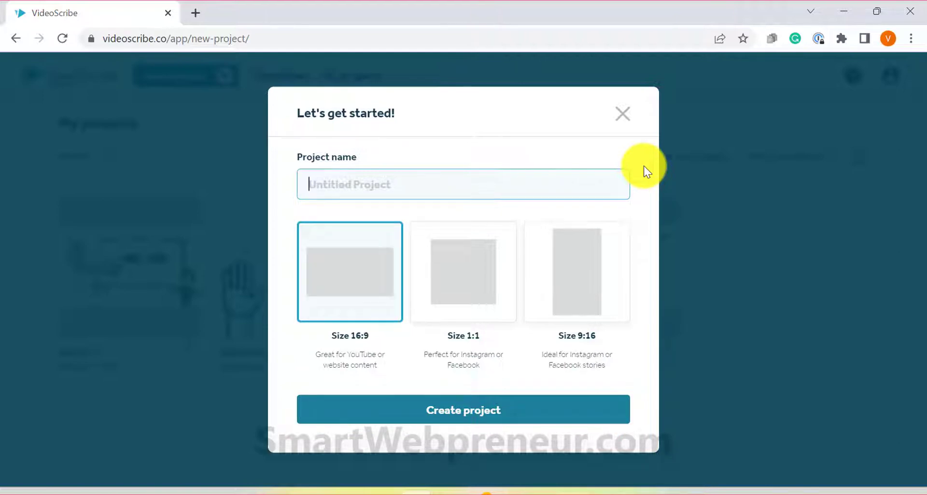
pyautogui.write('This is a DEMO')
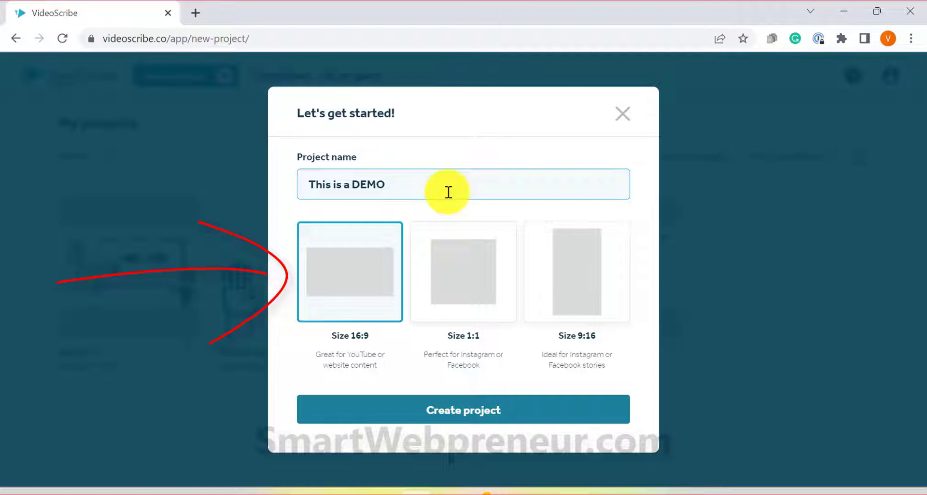
pyautogui.click(529, 412)
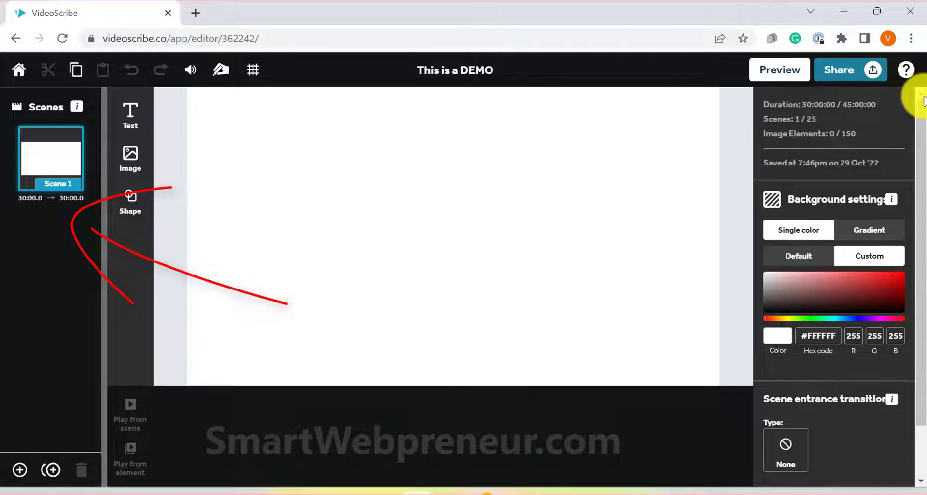
# - Leave the empty browser editor for the VideoScribe desktop app
pyautogui.click(339, 309)
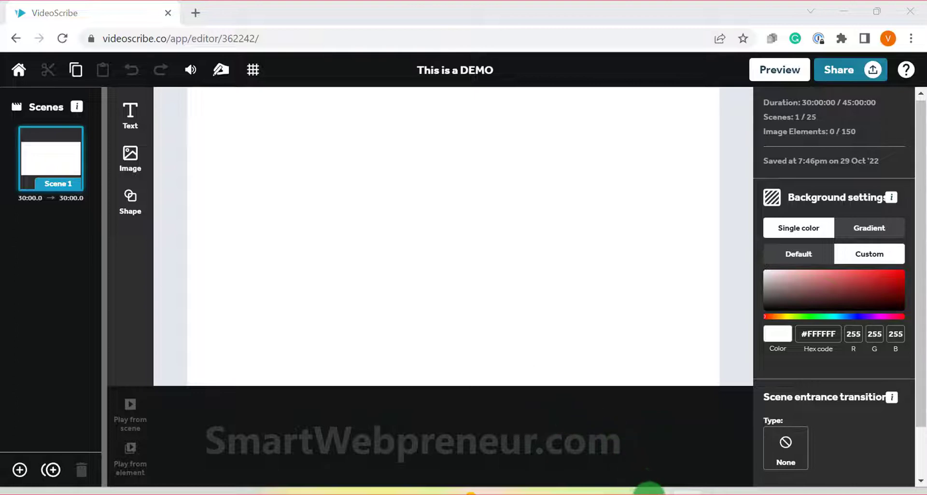
pyautogui.click(649, 491)
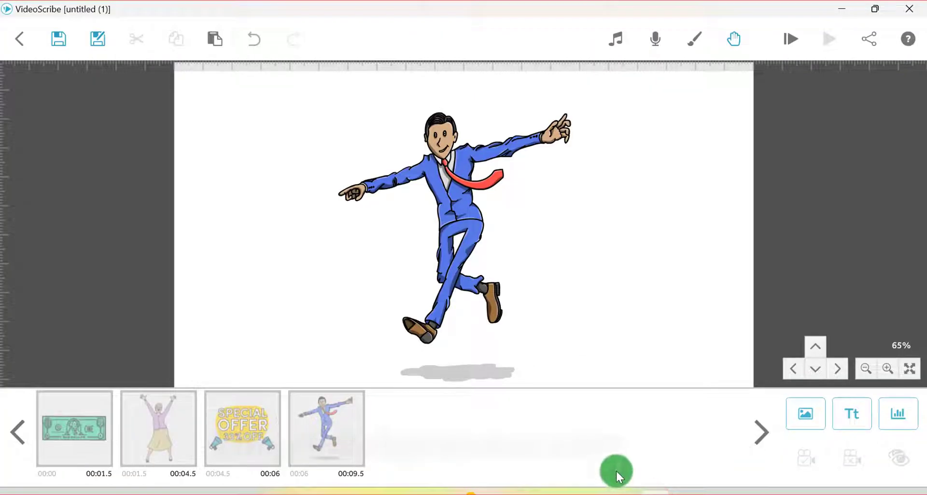
# - Play the desktop sample scribe from the start and pan across its images
pyautogui.click(792, 43)
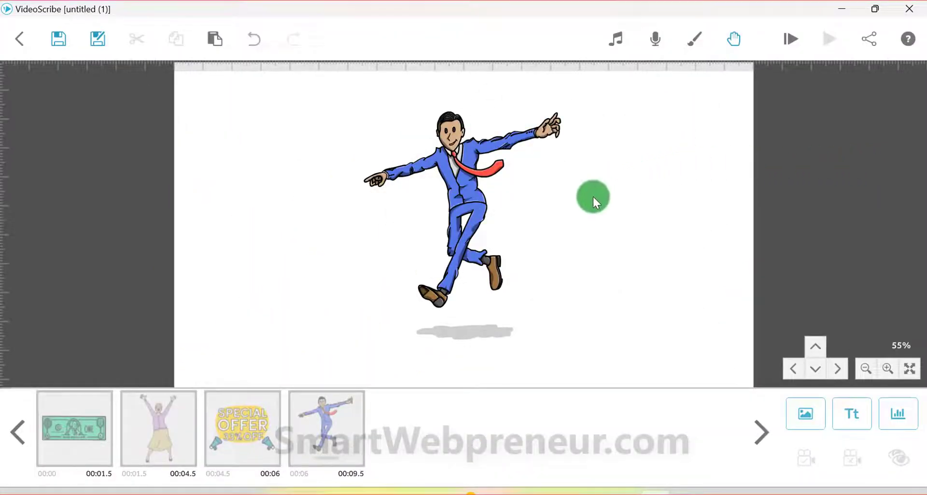
pyautogui.moveTo(575, 245); pyautogui.dragTo(529, 419)
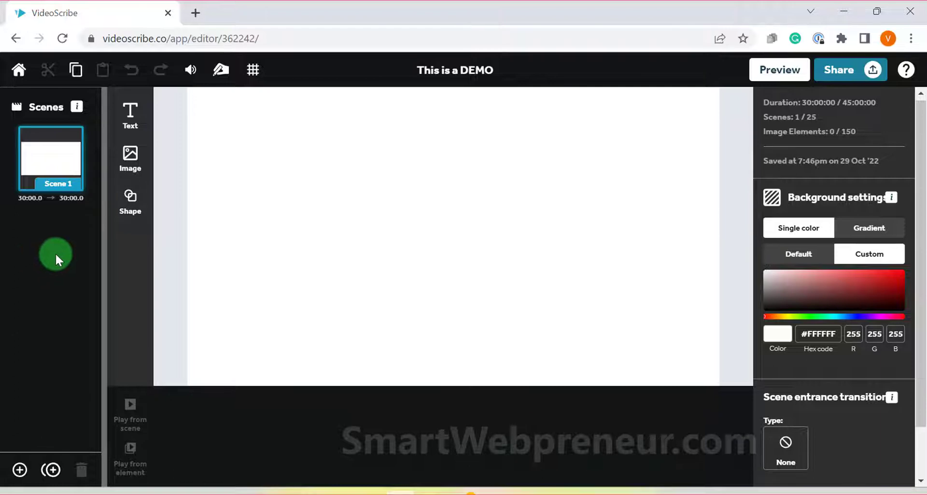
# - Add two more scenes, reorder them in the Scenes panel, and show the tree image's animation settings
pyautogui.click(19, 470)
pyautogui.click(20, 472)
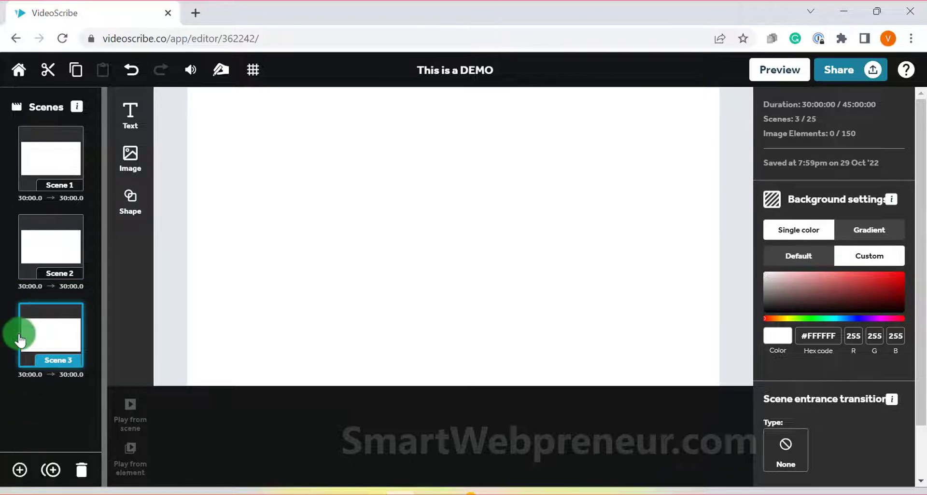
pyautogui.click(45, 335)
pyautogui.moveTo(45, 342); pyautogui.dragTo(47, 273)
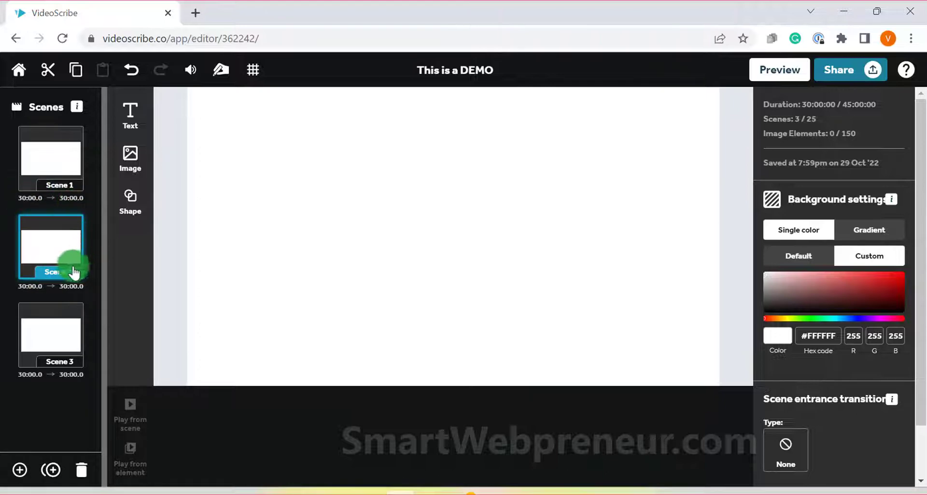
pyautogui.moveTo(76, 264); pyautogui.dragTo(65, 343)
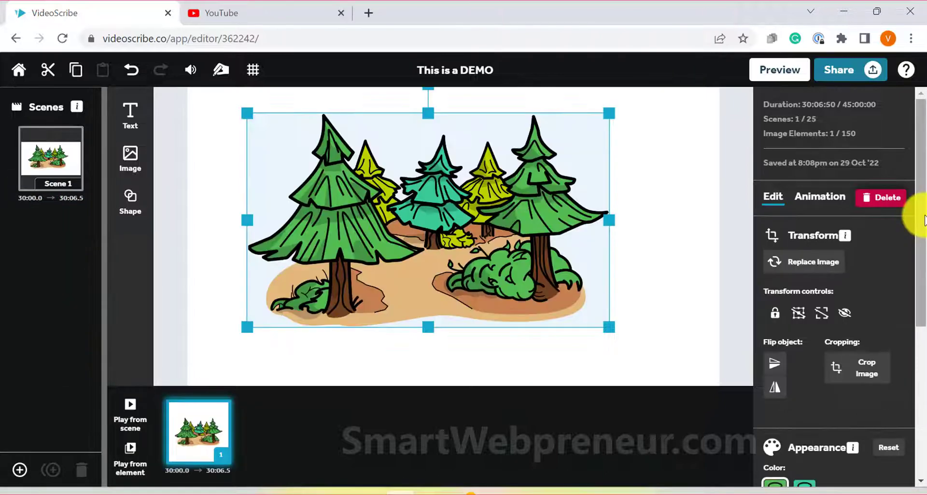
pyautogui.scroll(-1, 909, 219)
pyautogui.click(821, 164)
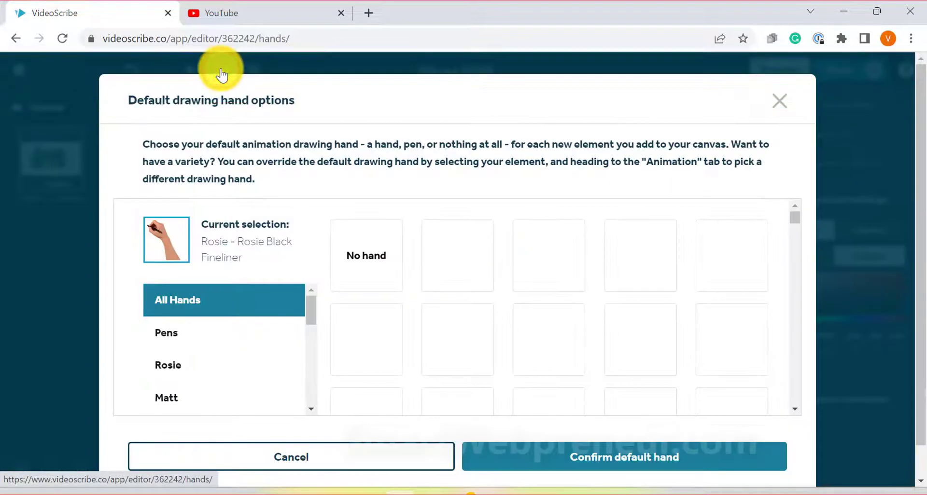
pyautogui.scroll(-1, 434, 283)
pyautogui.scroll(-2, 435, 282)
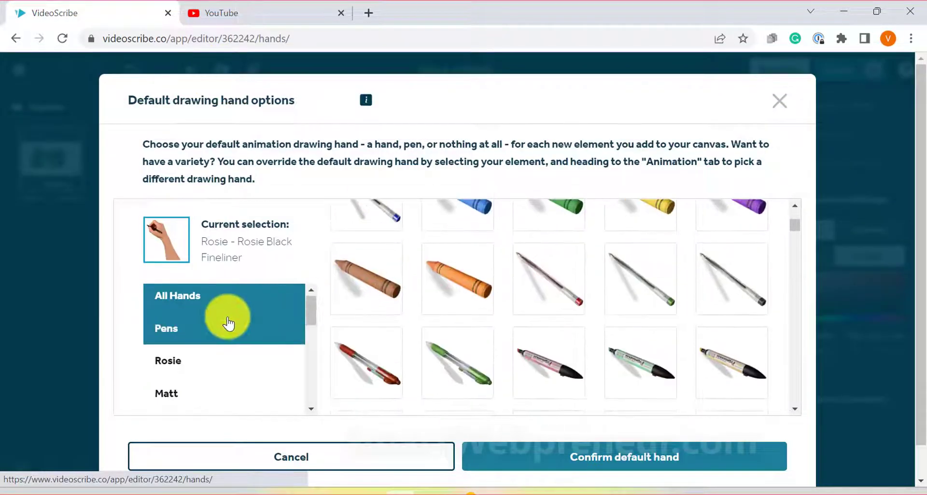
pyautogui.scroll(-4, 228, 316)
pyautogui.scroll(-1, 331, 325)
pyautogui.scroll(-2, 228, 355)
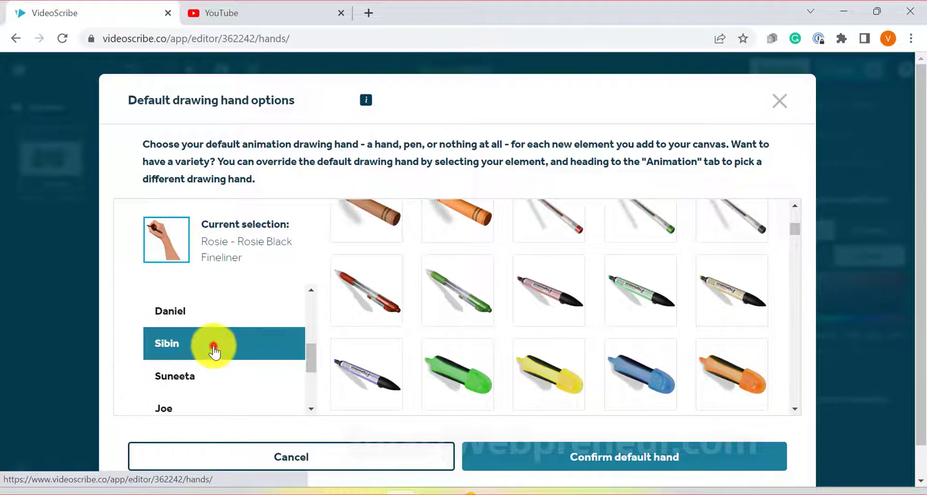
pyautogui.click(213, 346)
pyautogui.click(202, 318)
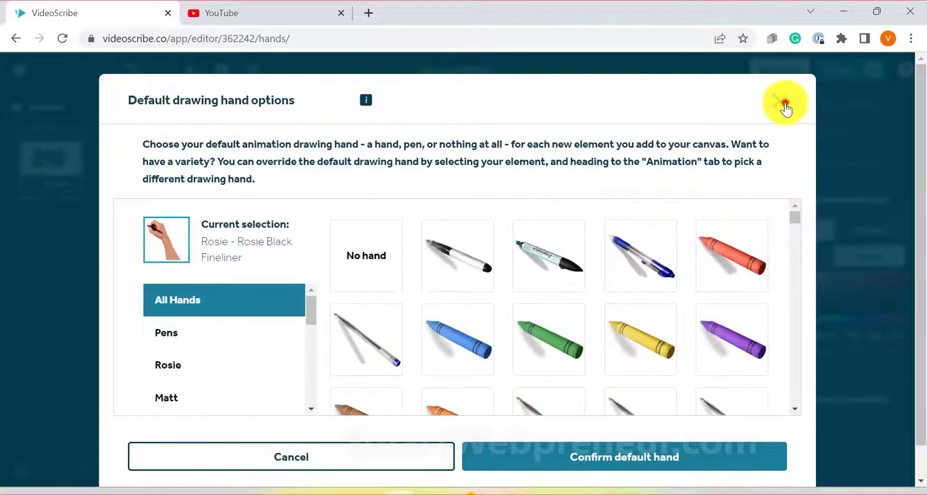
pyautogui.click(780, 102)
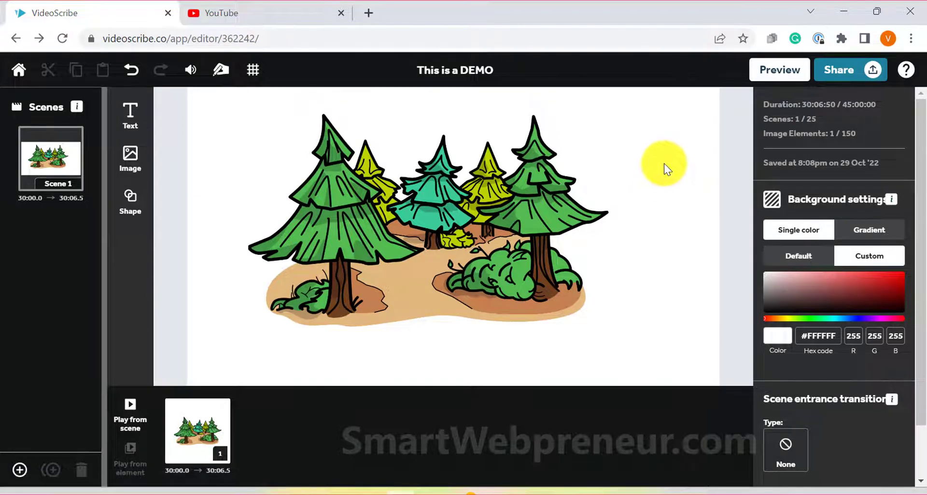
# - Toggle the canvas grid on and off, then bring up the project audio settings
pyautogui.click(254, 70)
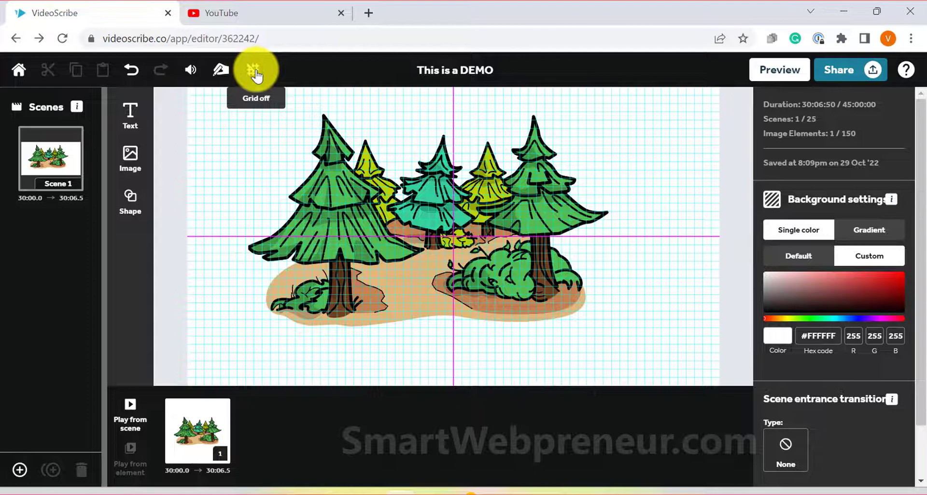
pyautogui.click(254, 70)
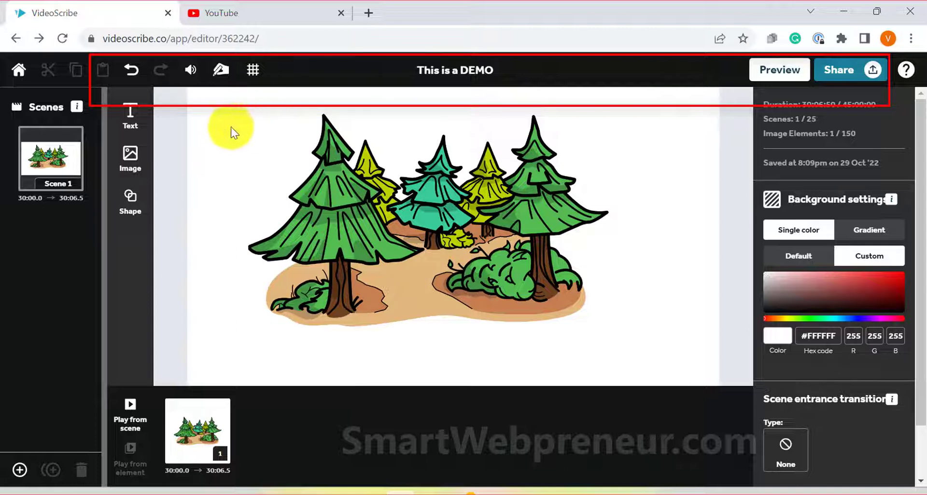
pyautogui.click(196, 75)
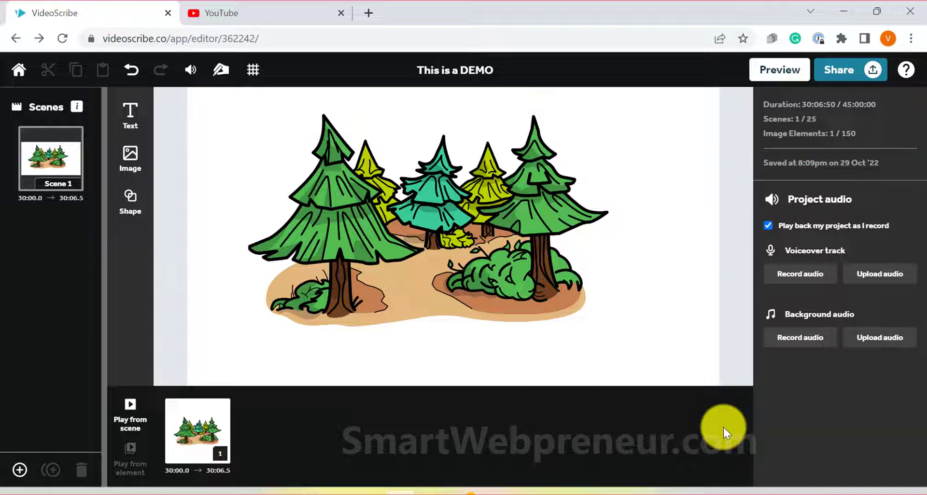
# - Delete the tree image from Scene 1
pyautogui.click(720, 257)
pyautogui.click(534, 206)
pyautogui.rightClick(533, 207)
pyautogui.click(577, 226)
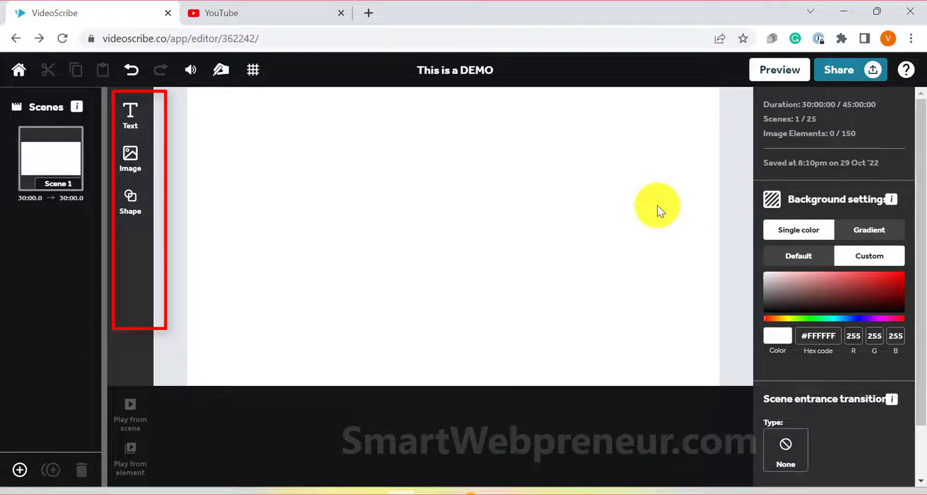
# - Add a text element at the top of the canvas reading 'Welcome to the VIDEO...' and select its text
pyautogui.click(130, 112)
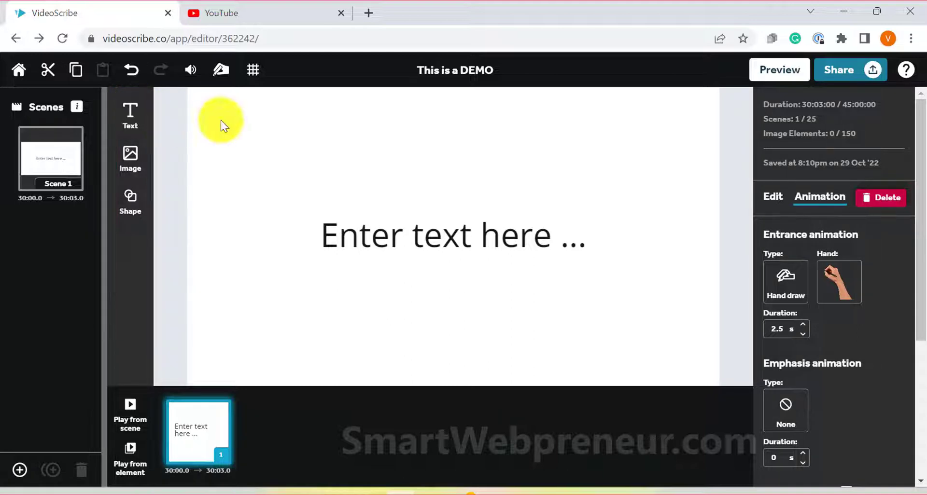
pyautogui.moveTo(411, 250); pyautogui.dragTo(408, 155)
pyautogui.doubleClick(410, 153)
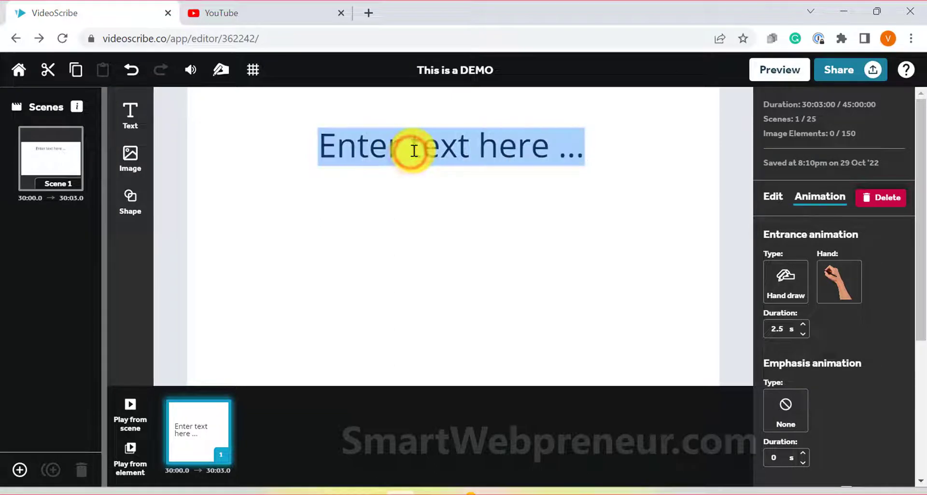
pyautogui.write('Welcome to the VIDEO')
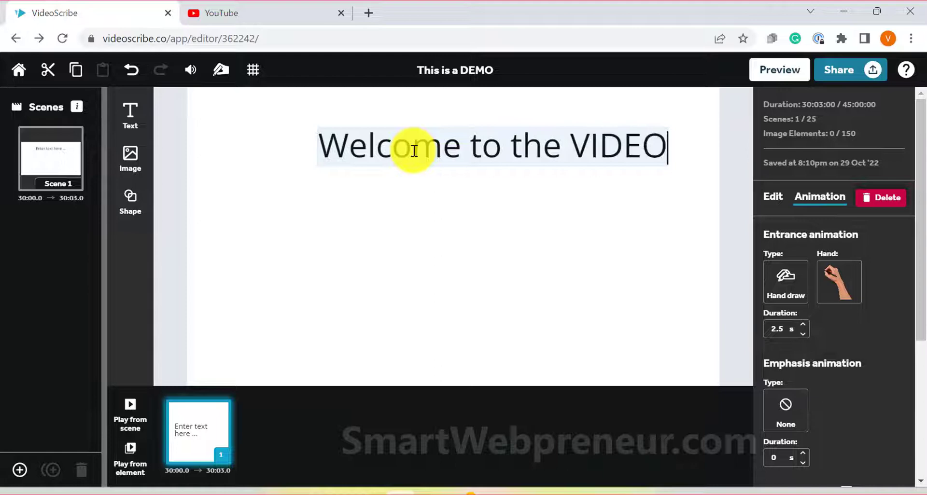
pyautogui.write('...')
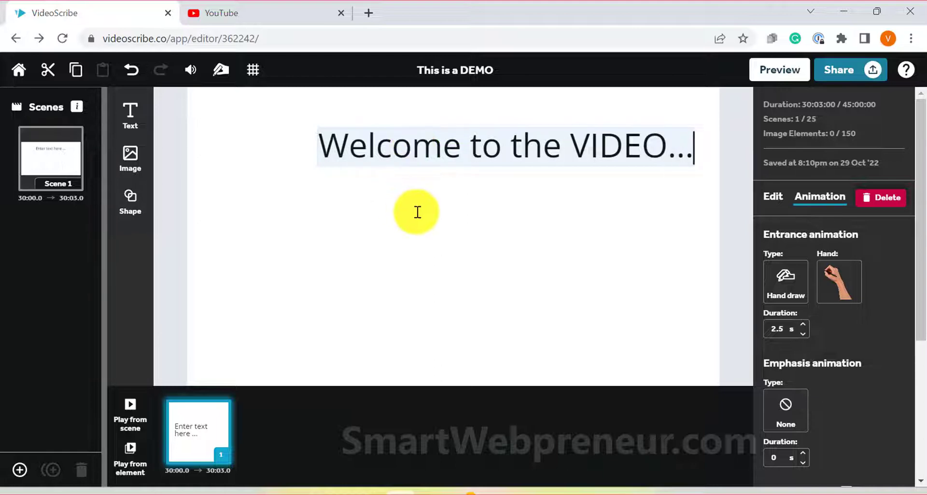
pyautogui.click(436, 220)
pyautogui.click(477, 150)
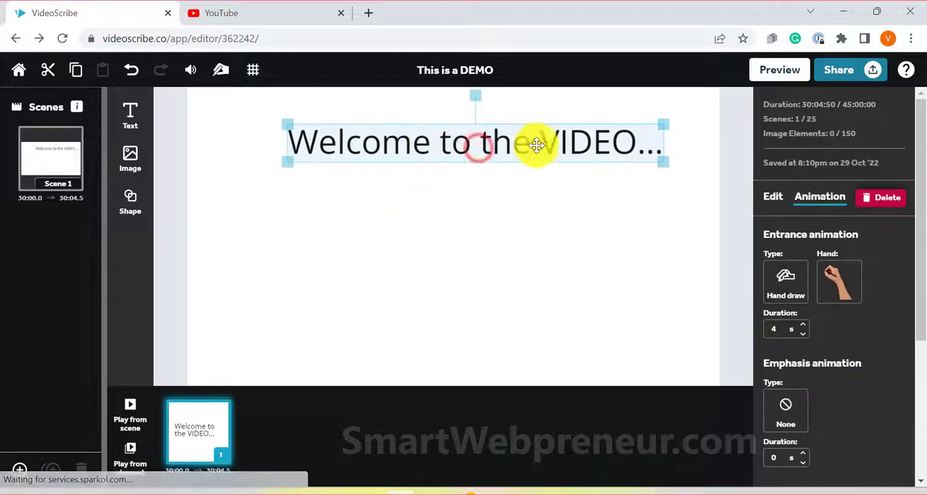
pyautogui.doubleClick(654, 151)
# - Make the title bold and nudge it slightly up and left
pyautogui.click(831, 417)
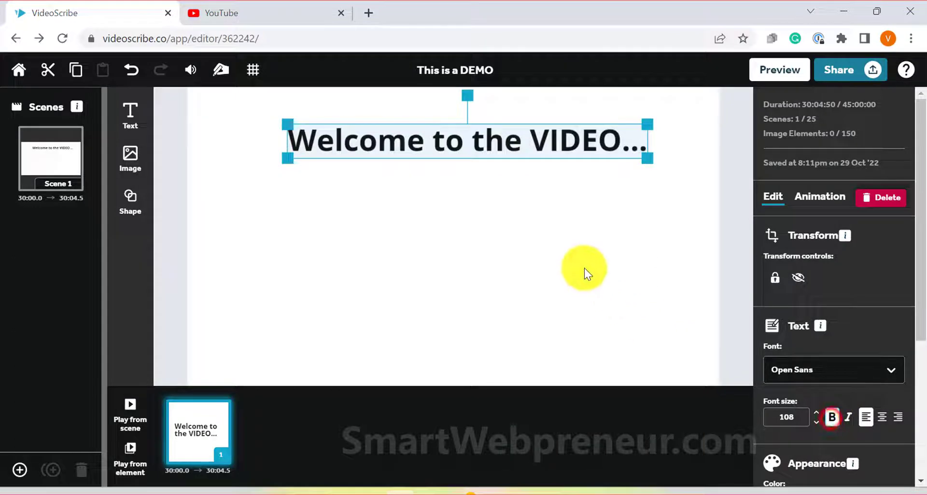
pyautogui.click(553, 213)
pyautogui.moveTo(519, 141); pyautogui.dragTo(502, 124)
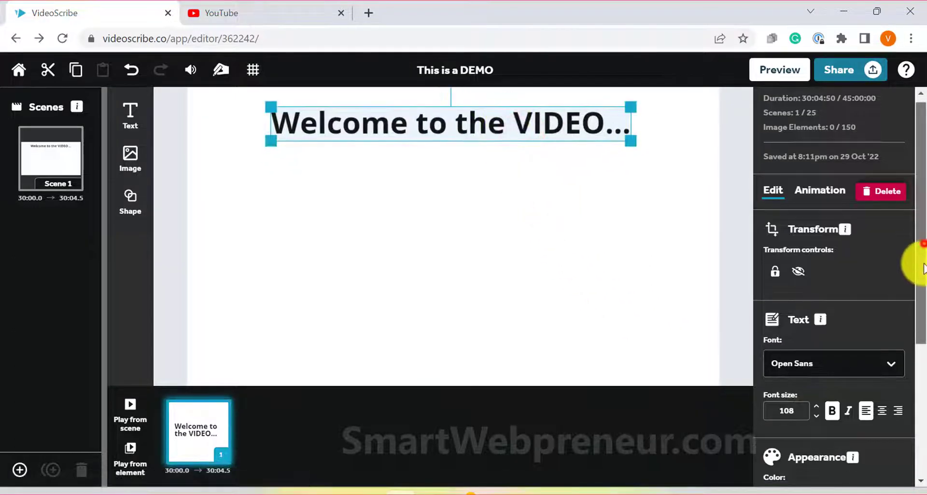
# - Colour the title dark purple and bring up its animation settings
pyautogui.moveTo(923, 268); pyautogui.dragTo(911, 383)
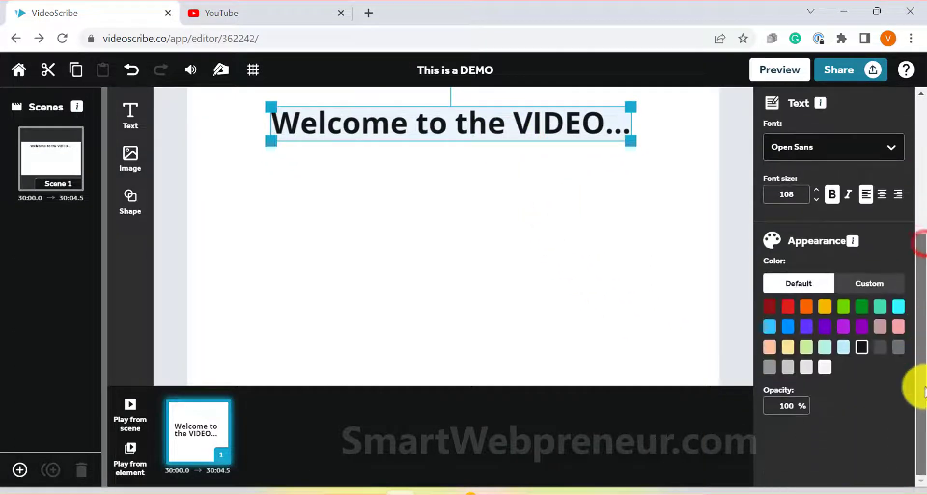
pyautogui.click(807, 330)
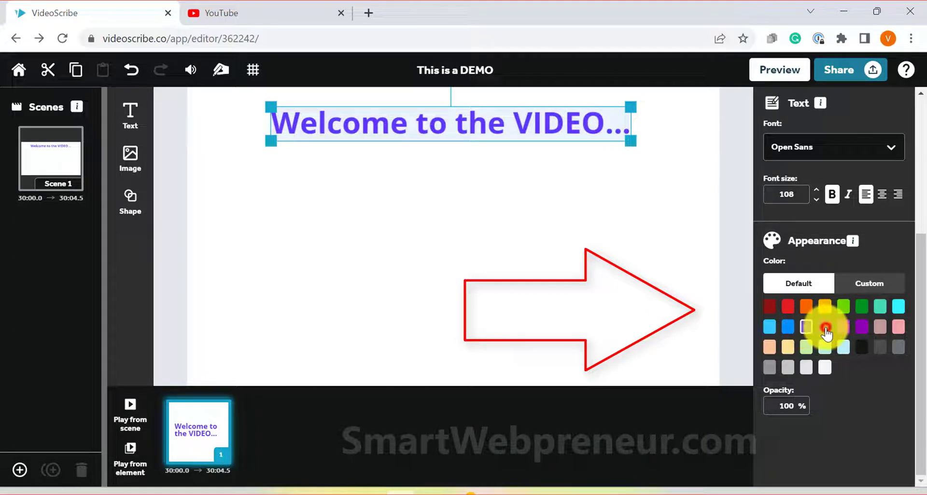
pyautogui.click(825, 329)
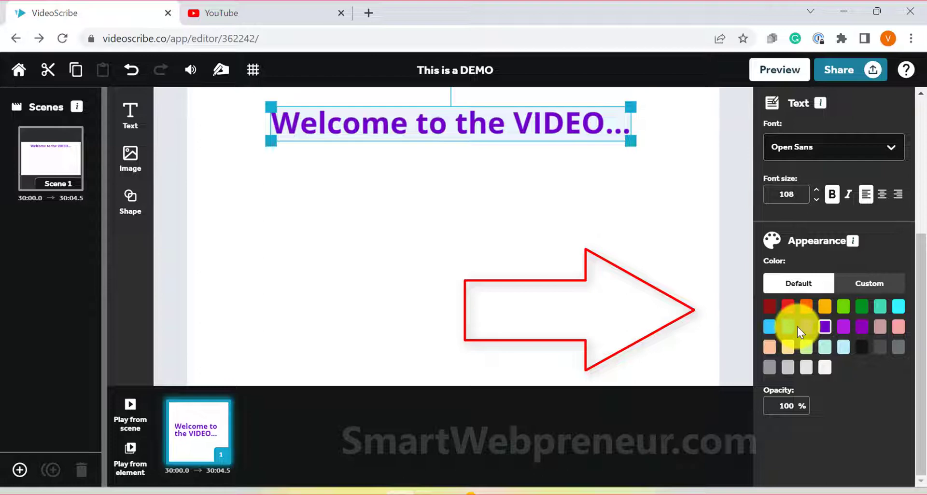
pyautogui.moveTo(923, 268); pyautogui.dragTo(906, 149)
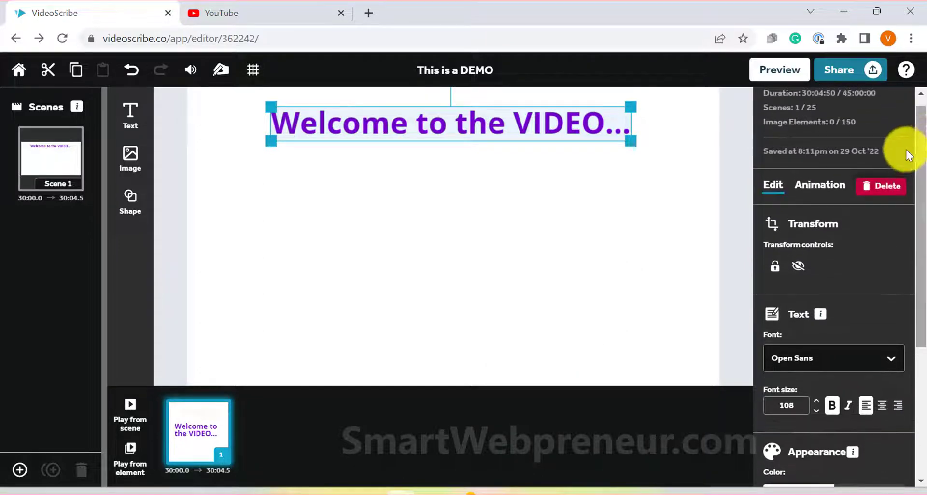
pyautogui.click(811, 194)
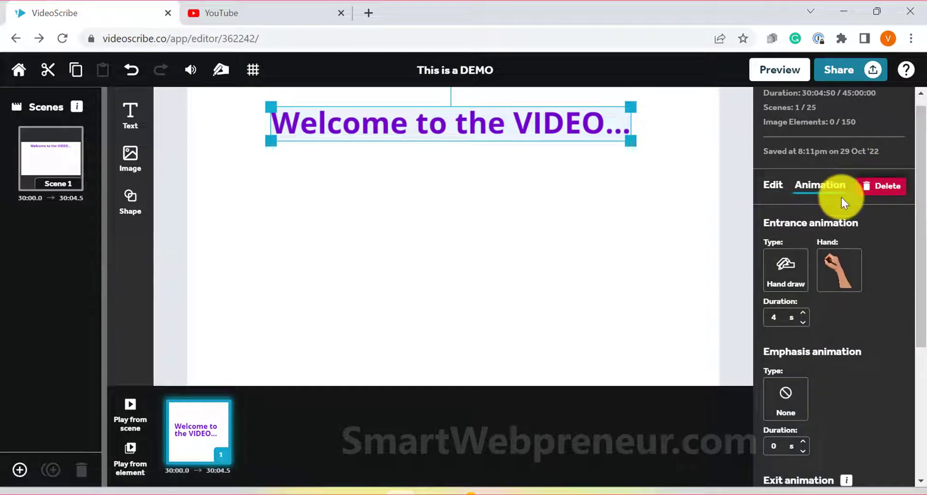
# - Give the title a 2-second Pen draw entrance and preview it
pyautogui.click(773, 269)
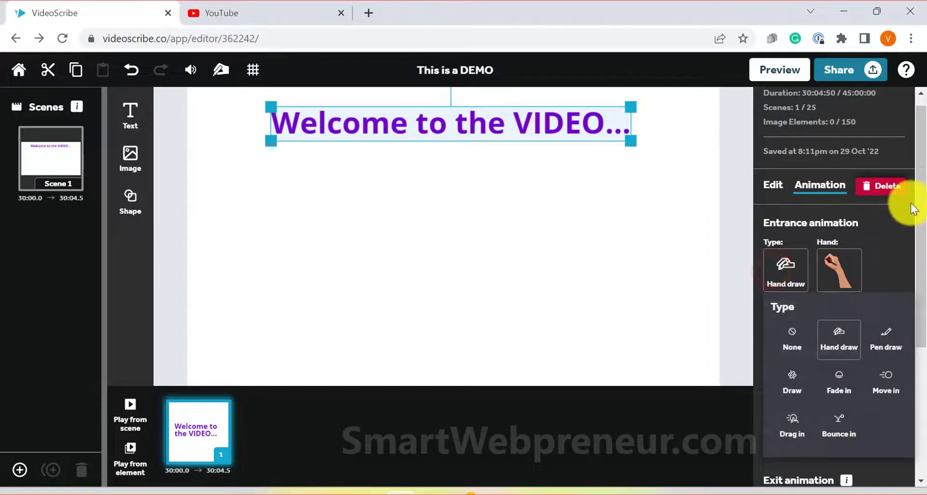
pyautogui.click(908, 241)
pyautogui.click(785, 269)
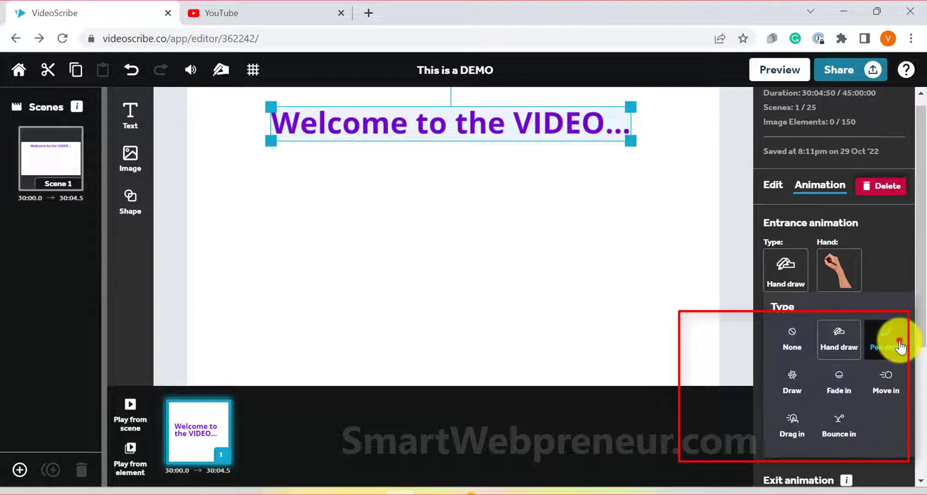
pyautogui.click(899, 344)
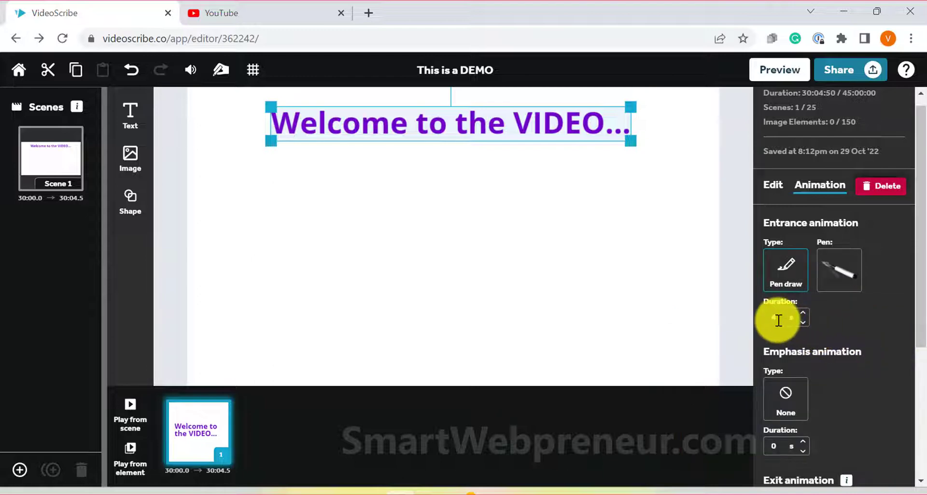
pyautogui.click(776, 318)
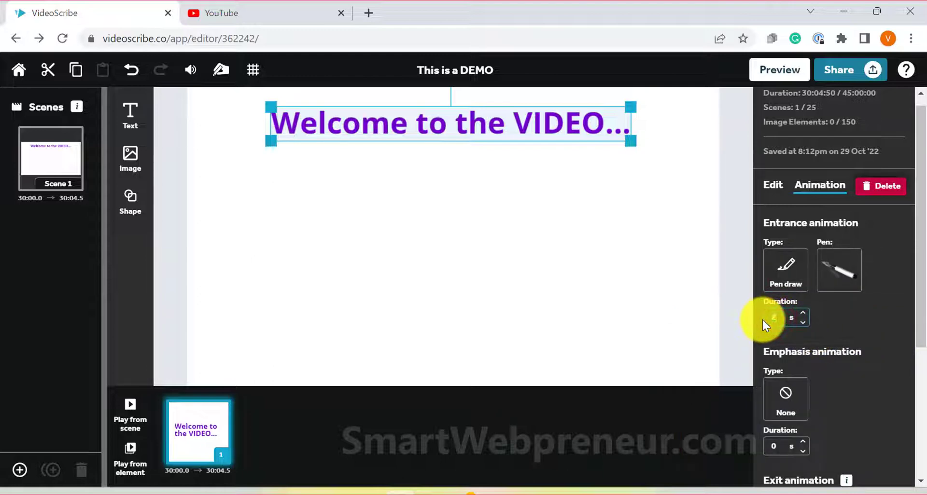
pyautogui.write('2')
pyautogui.click(838, 325)
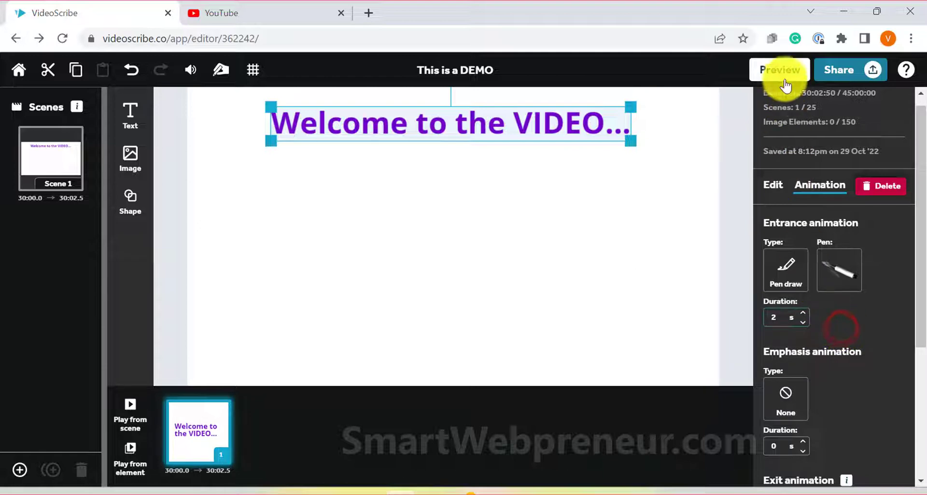
pyautogui.click(783, 72)
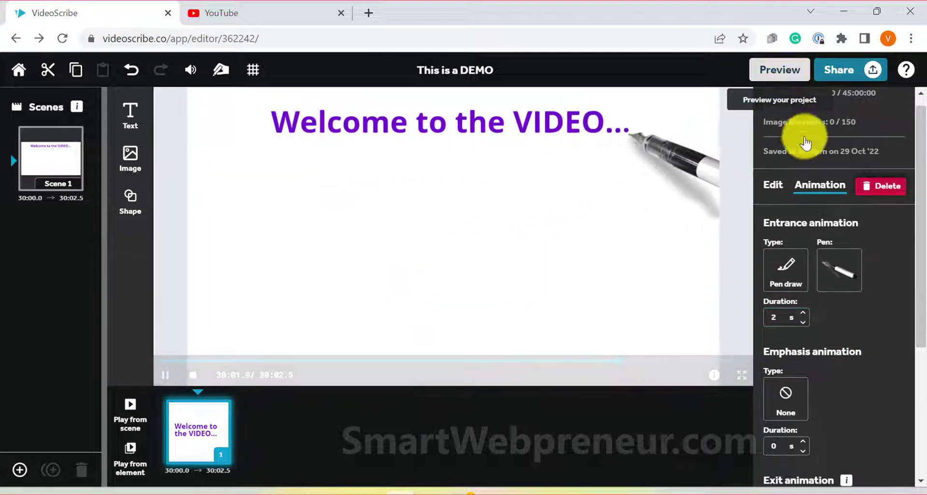
# - Change the entrance to a 1.5-second Move in from the bottom right and preview it
pyautogui.click(785, 273)
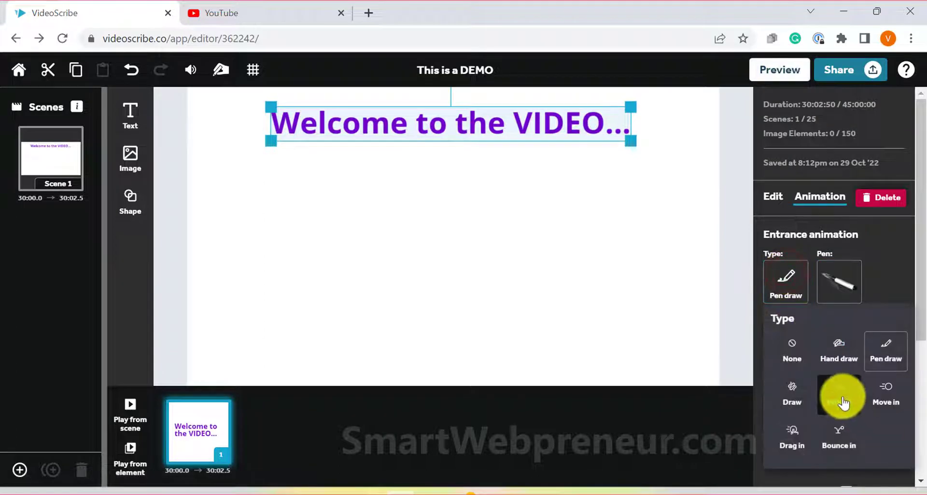
pyautogui.click(870, 399)
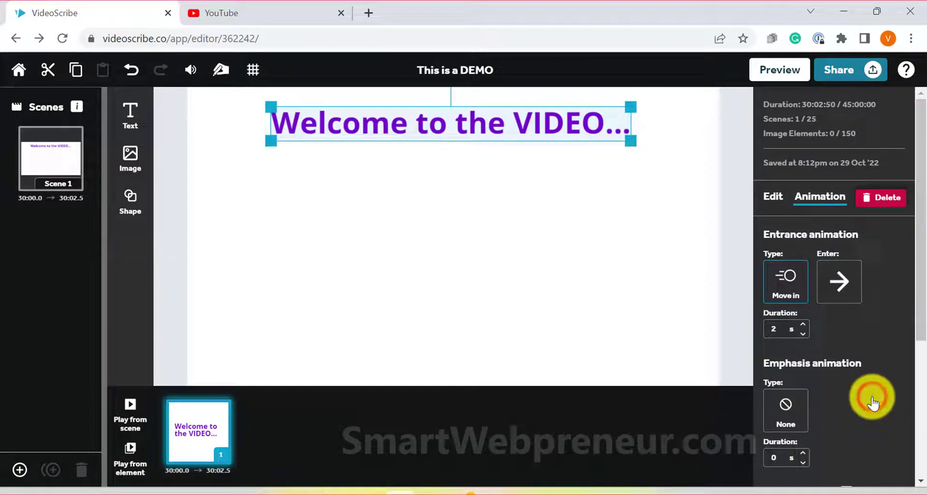
pyautogui.click(803, 333)
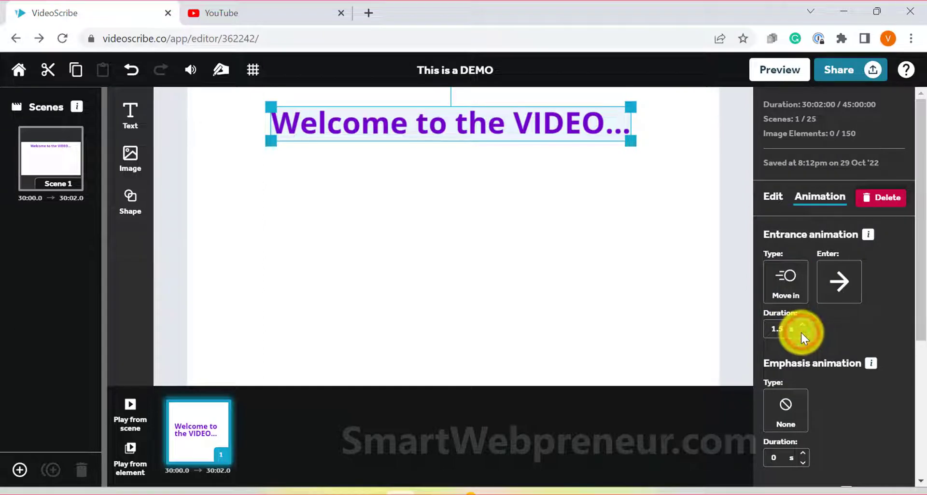
pyautogui.click(843, 288)
pyautogui.click(882, 445)
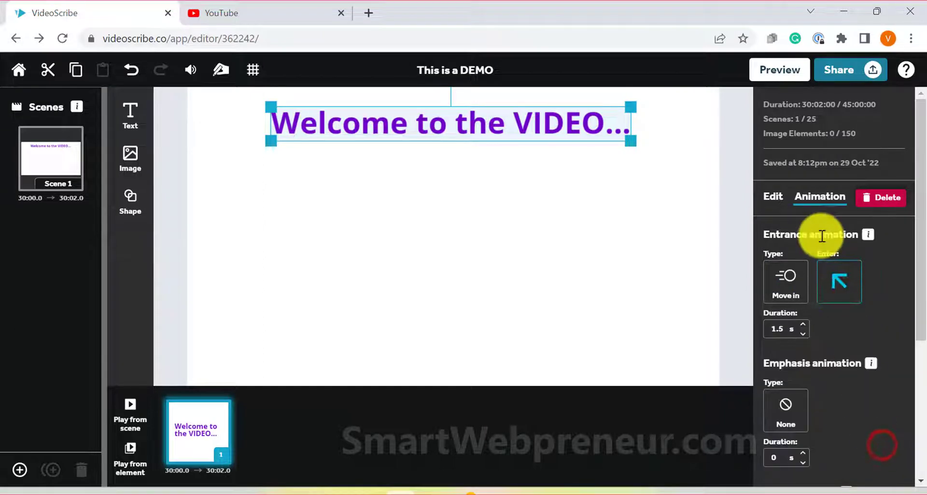
pyautogui.click(791, 74)
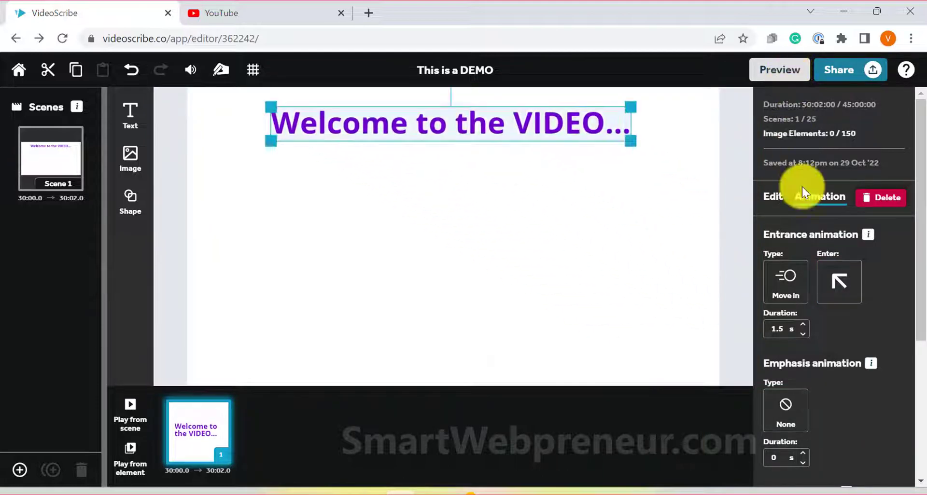
# - Preview a hand Drag in entrance, then a Bounce in from the bottom
pyautogui.click(793, 279)
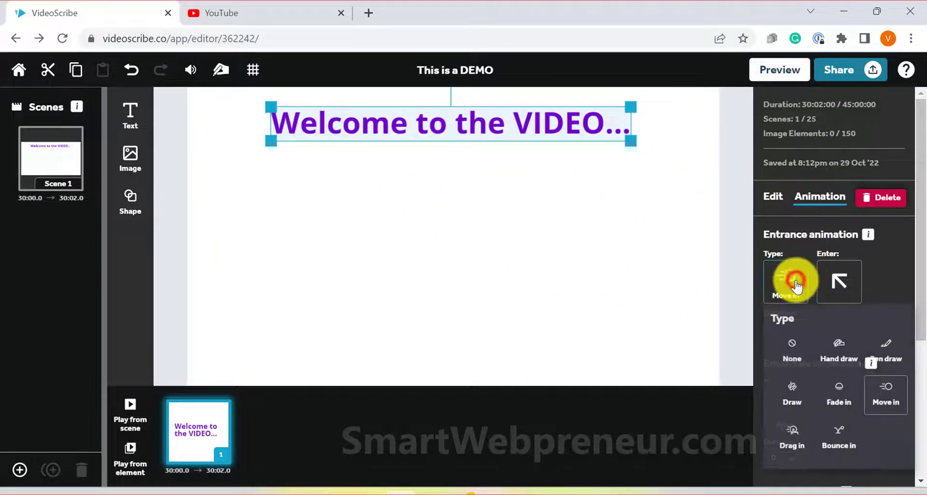
pyautogui.click(783, 446)
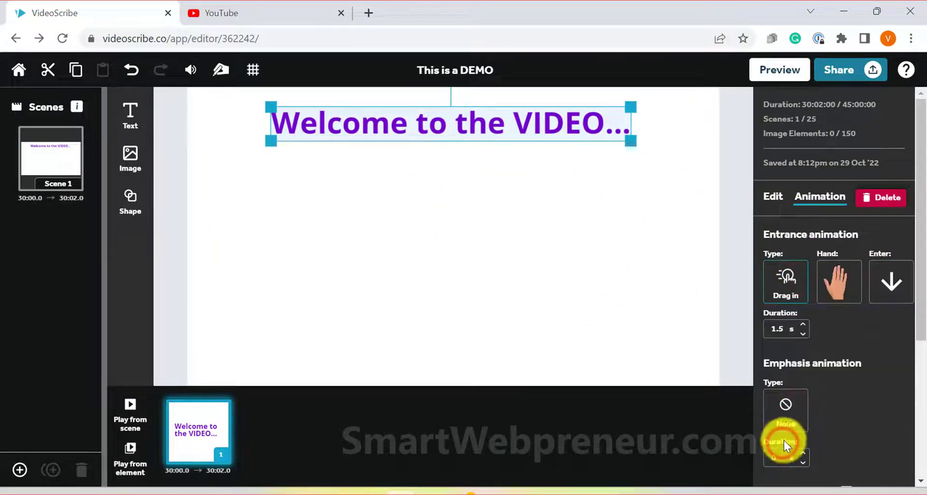
pyautogui.click(792, 70)
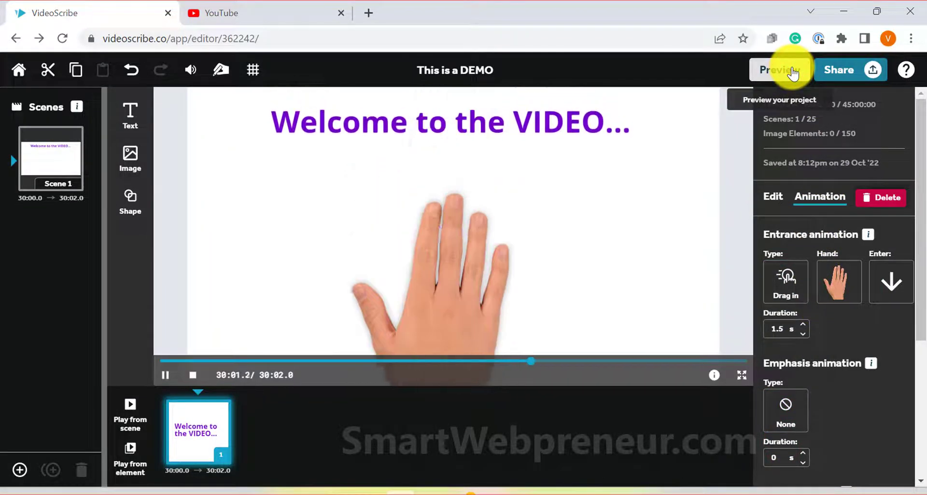
pyautogui.click(841, 305)
pyautogui.click(838, 440)
pyautogui.click(836, 286)
pyautogui.click(842, 450)
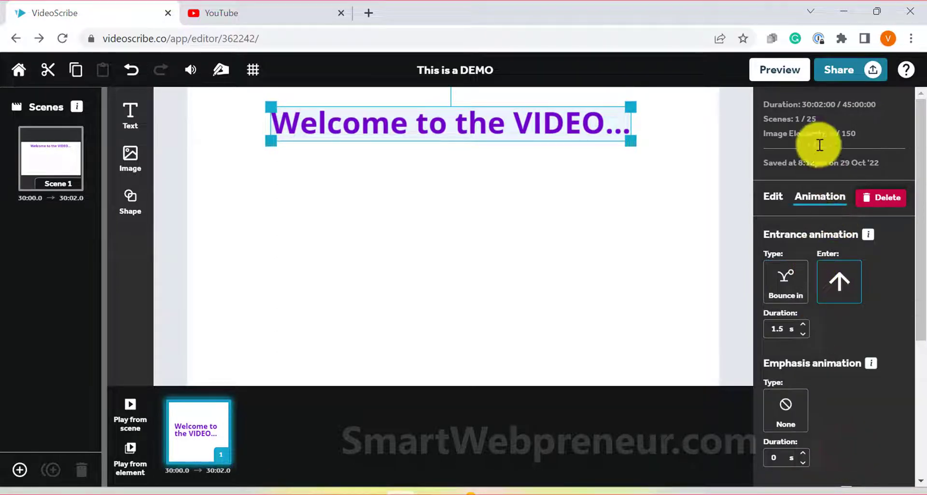
pyautogui.click(795, 69)
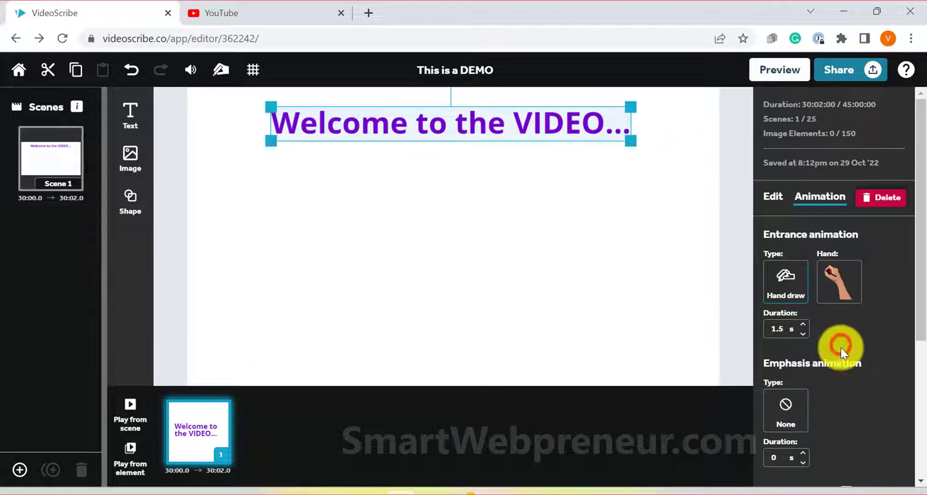
# - Look through the drawing-hand choices without changing them, then preview the scene
pyautogui.click(850, 290)
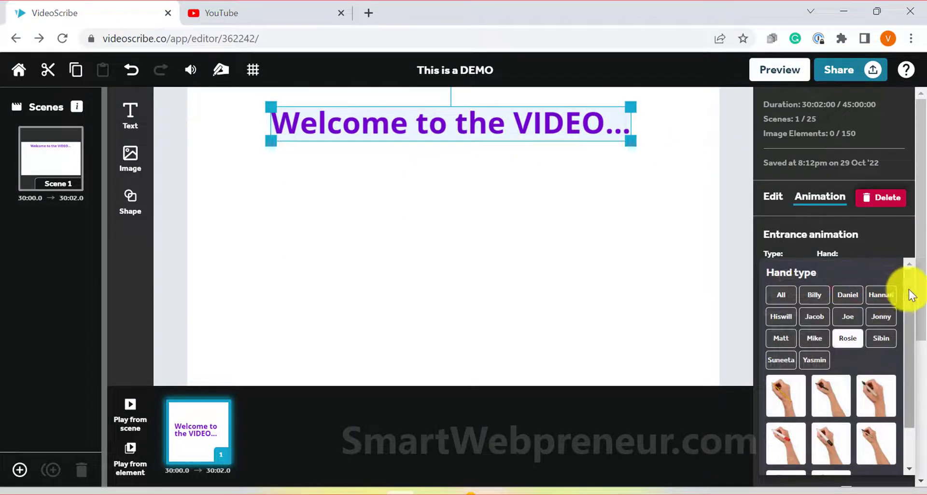
pyautogui.moveTo(910, 290)
pyautogui.mouseDown()
pyautogui.moveTo(919, 371)
pyautogui.moveTo(911, 263)
pyautogui.mouseUp()
pyautogui.click(795, 207)
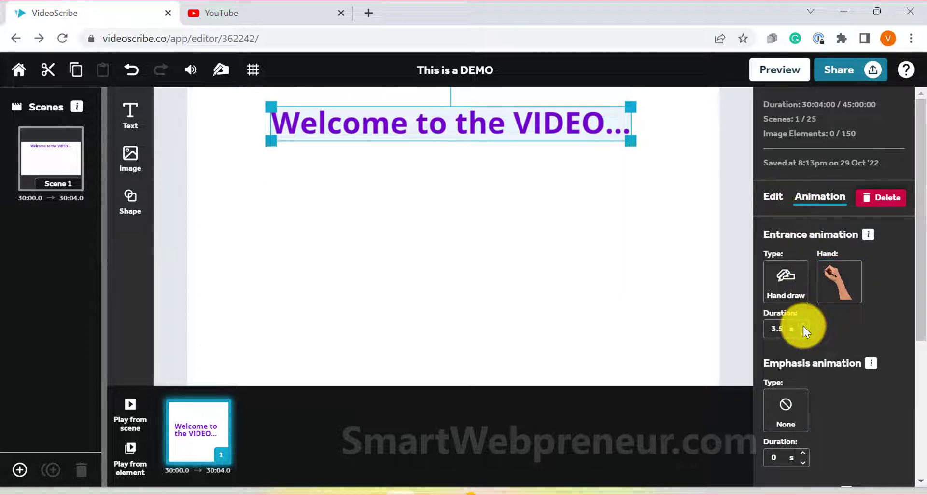
pyautogui.click(644, 303)
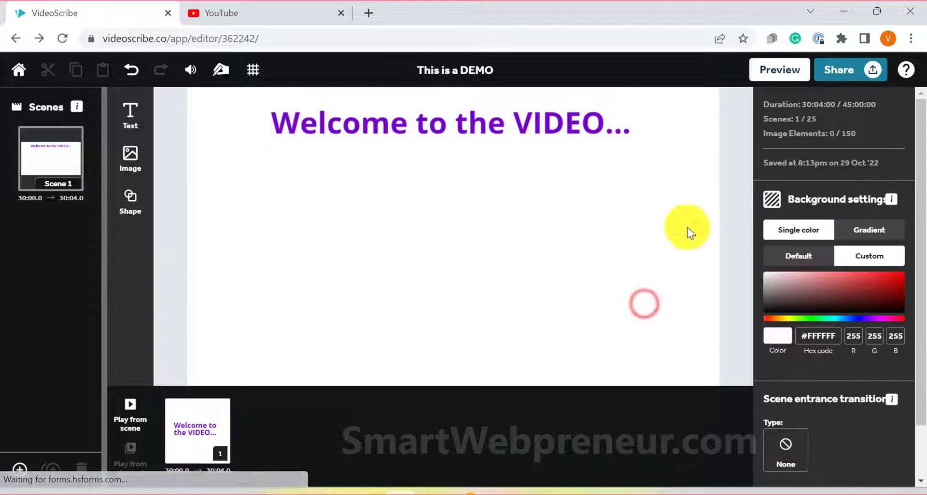
pyautogui.click(787, 68)
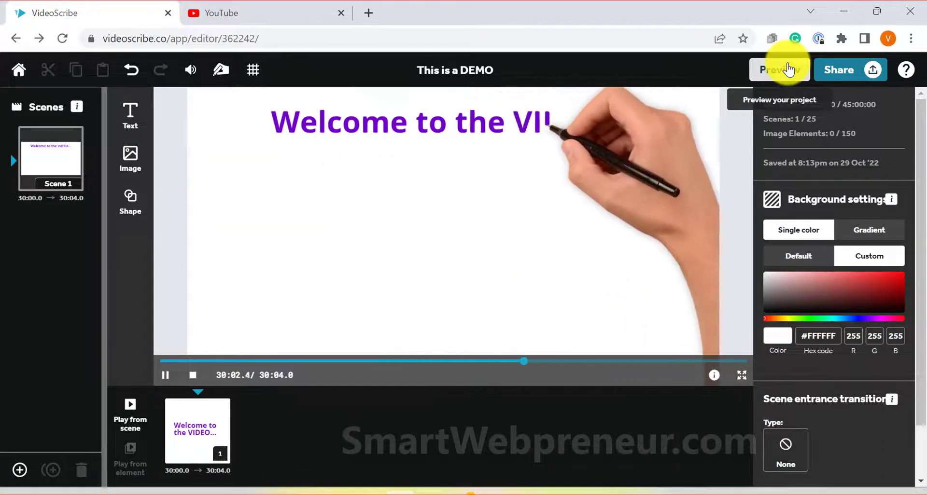
# - Set the welcome title's Hand draw entrance duration to 2 seconds
pyautogui.click(570, 128)
pyautogui.click(803, 334)
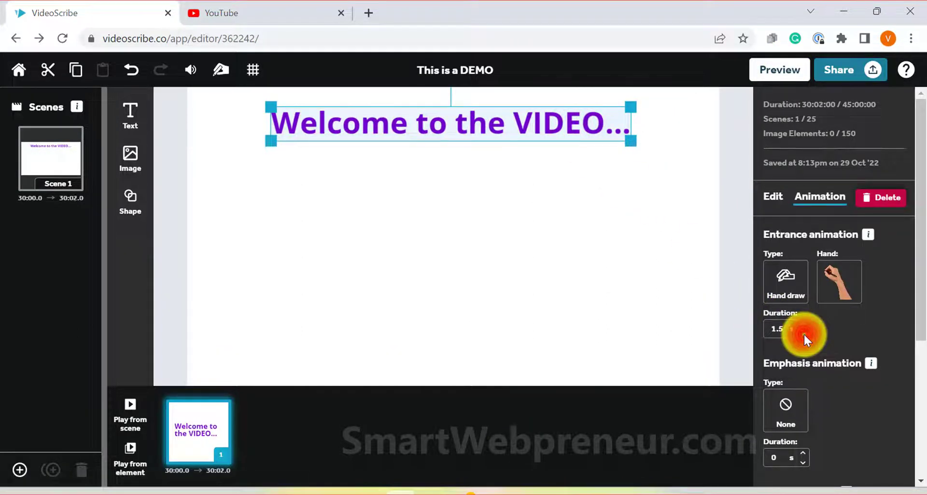
pyautogui.click(781, 76)
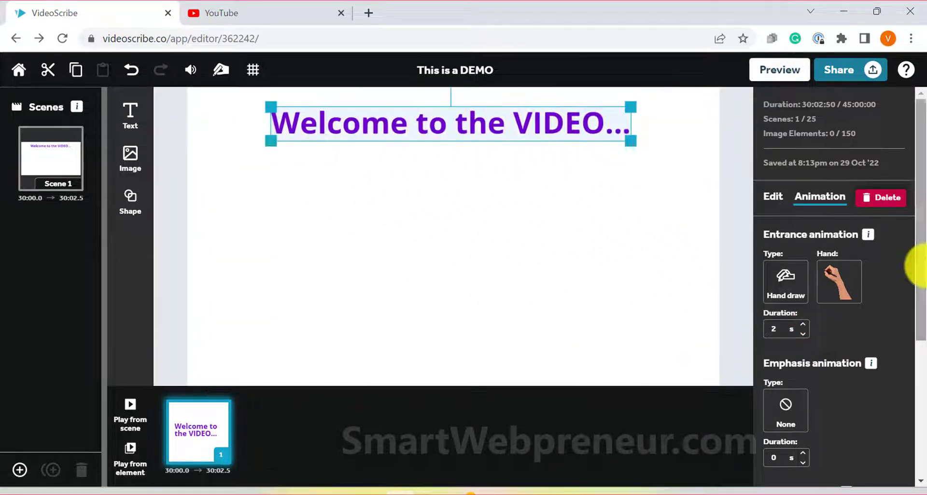
# - Keep the title's emphasis type at None, hold it for 2 s, and preview the 4.5 s scene
pyautogui.moveTo(921, 265); pyautogui.dragTo(924, 351)
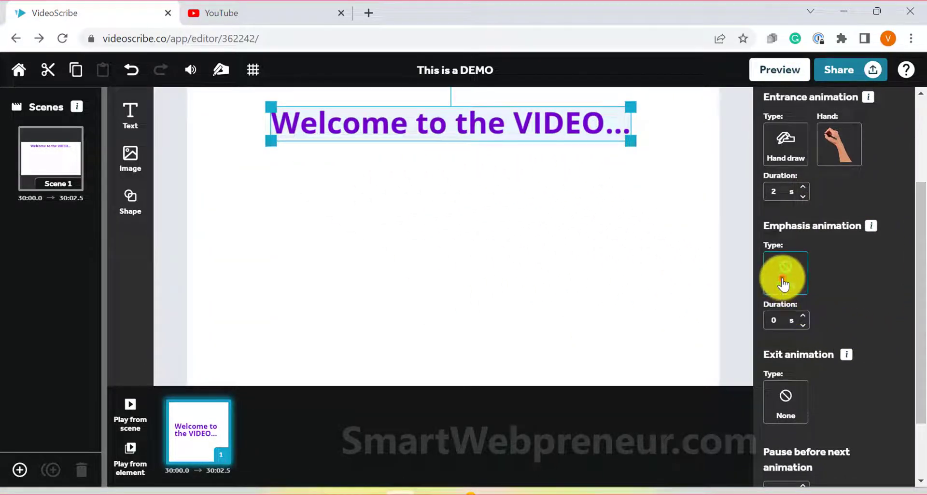
pyautogui.click(783, 283)
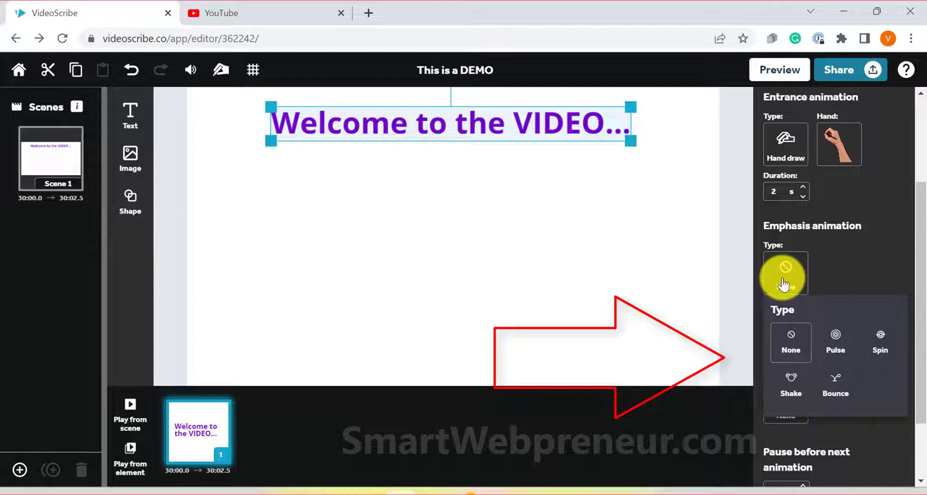
pyautogui.click(783, 285)
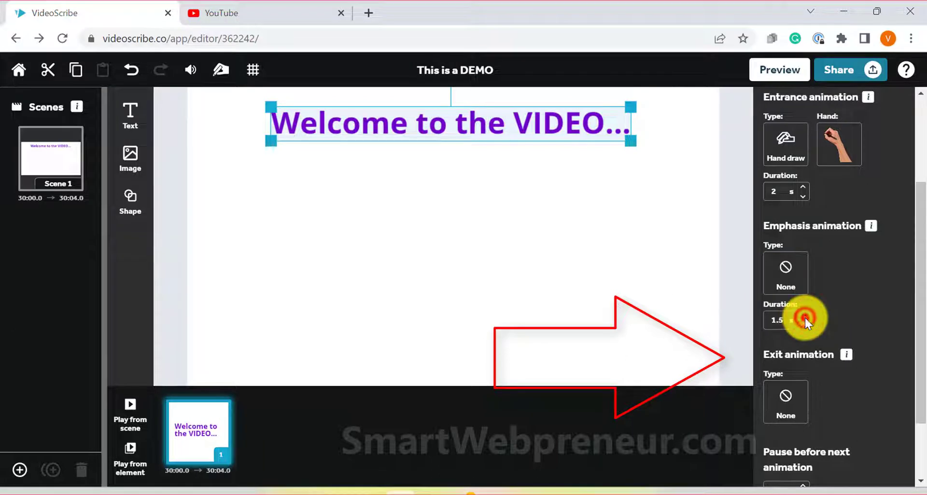
pyautogui.click(528, 310)
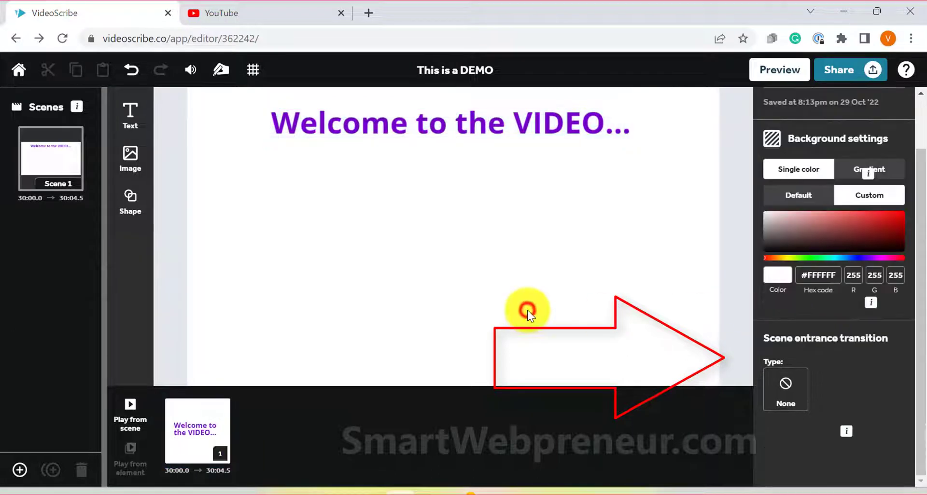
pyautogui.click(765, 72)
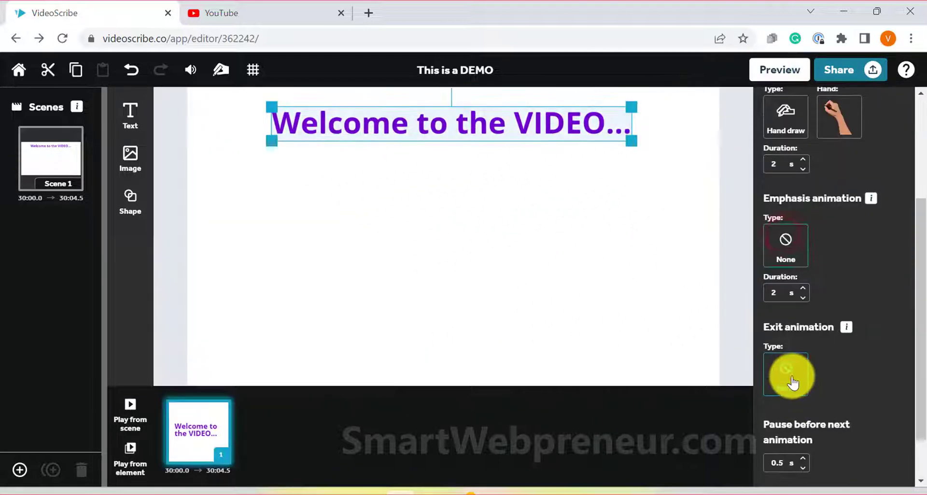
# - Give the welcome title an Erase exit animation and preview it
pyautogui.click(790, 375)
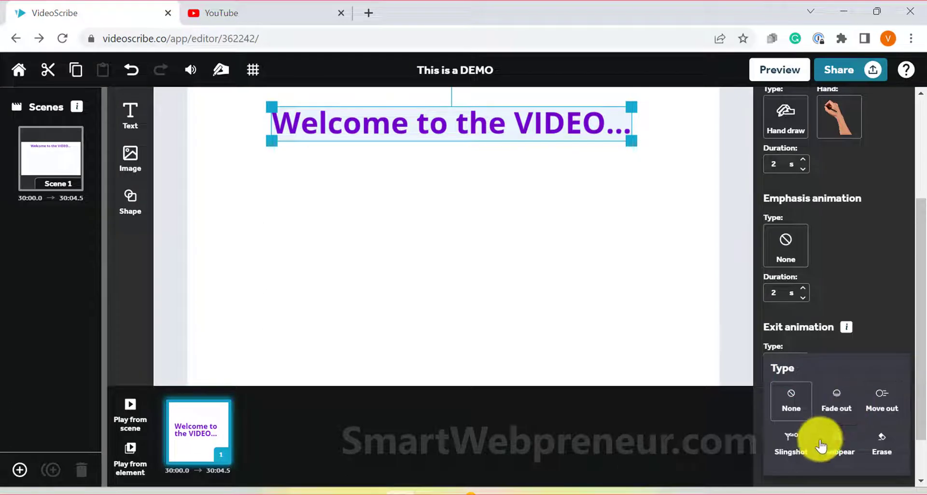
pyautogui.click(889, 446)
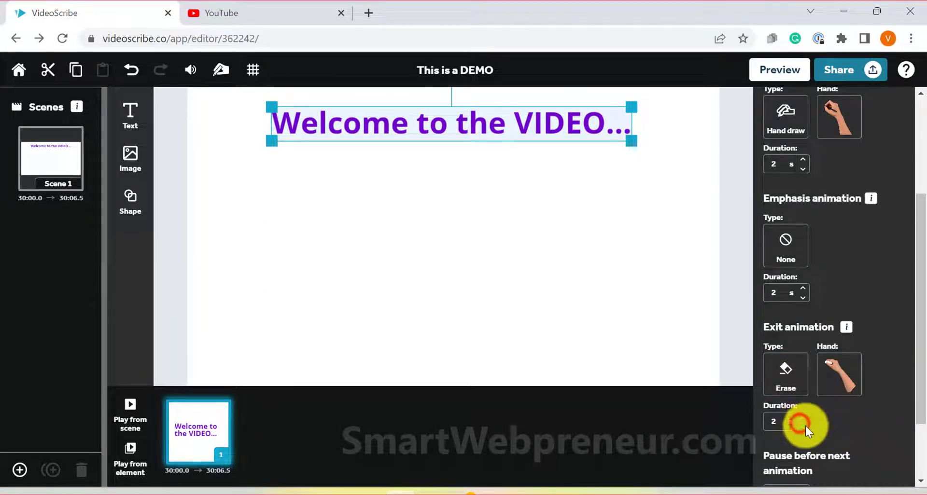
pyautogui.click(779, 70)
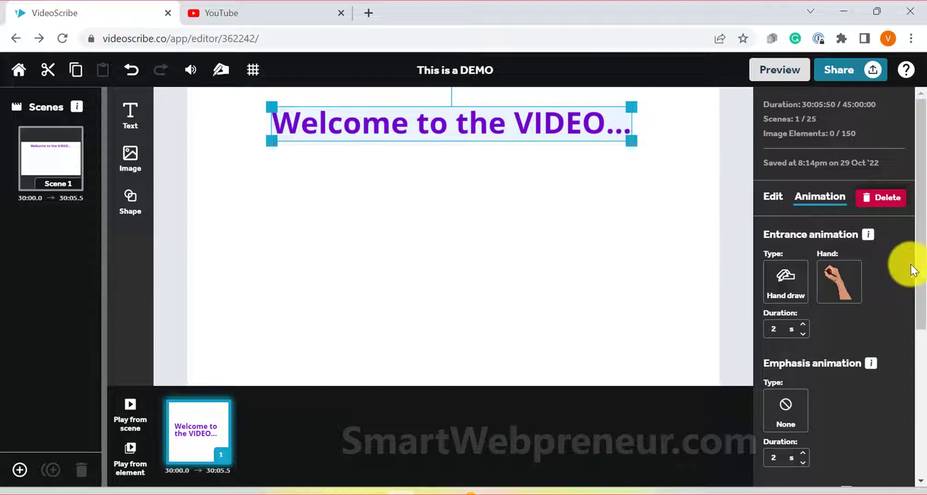
pyautogui.scroll(-1, 913, 270)
pyautogui.scroll(1, 912, 278)
pyautogui.click(522, 257)
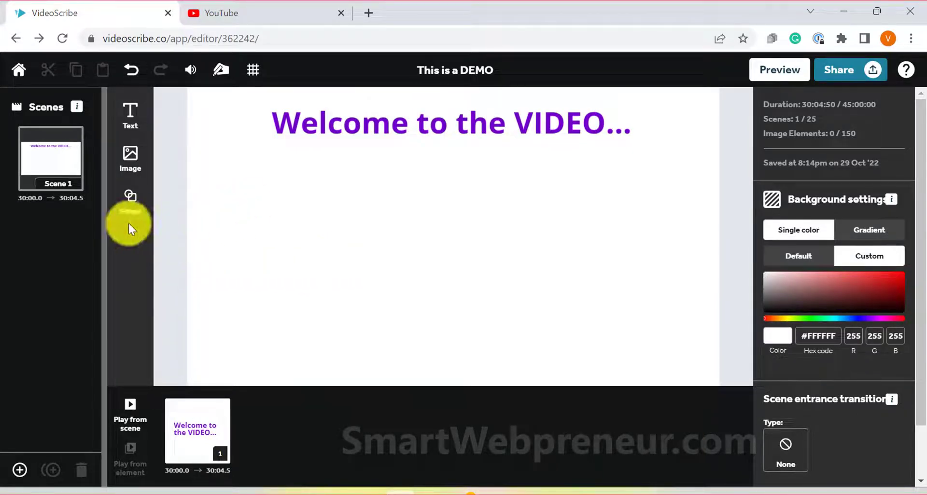
# - Search the image library for 'bird' and add the pigeon picture below the title
pyautogui.click(130, 156)
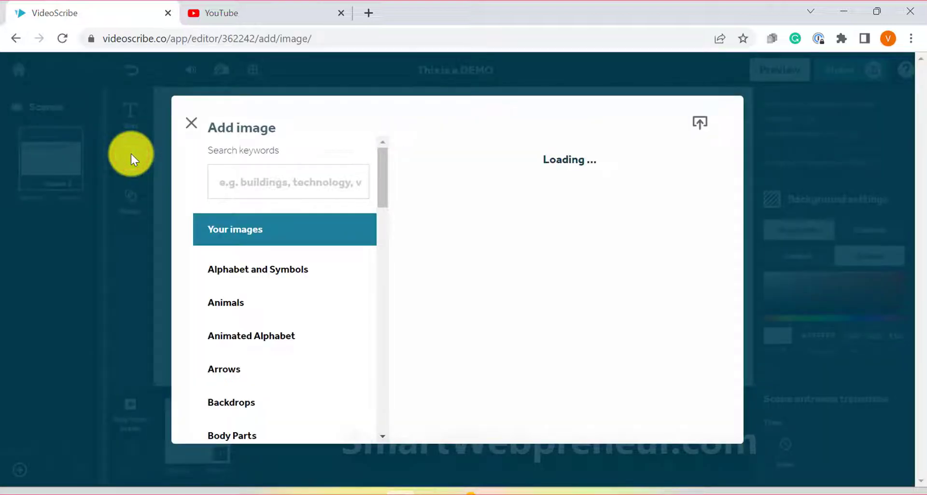
pyautogui.moveTo(381, 182); pyautogui.dragTo(294, 179)
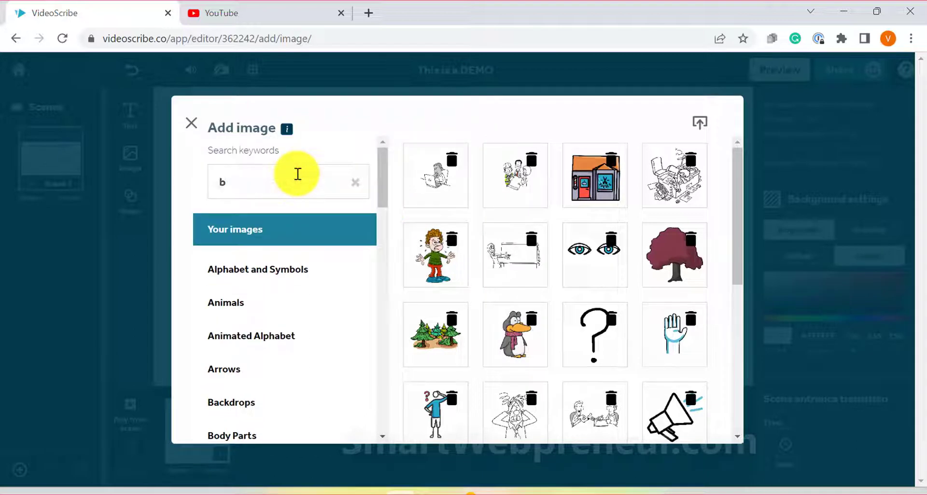
pyautogui.press('Return')
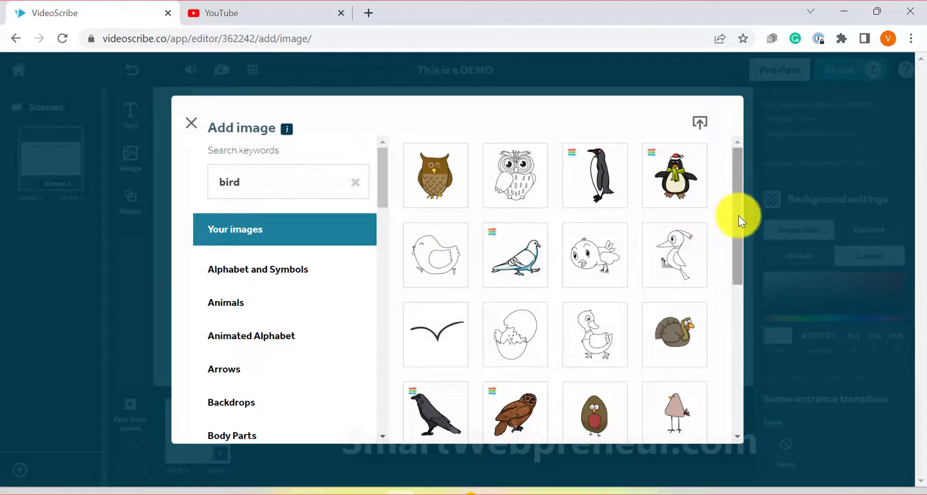
pyautogui.moveTo(738, 215); pyautogui.dragTo(726, 270)
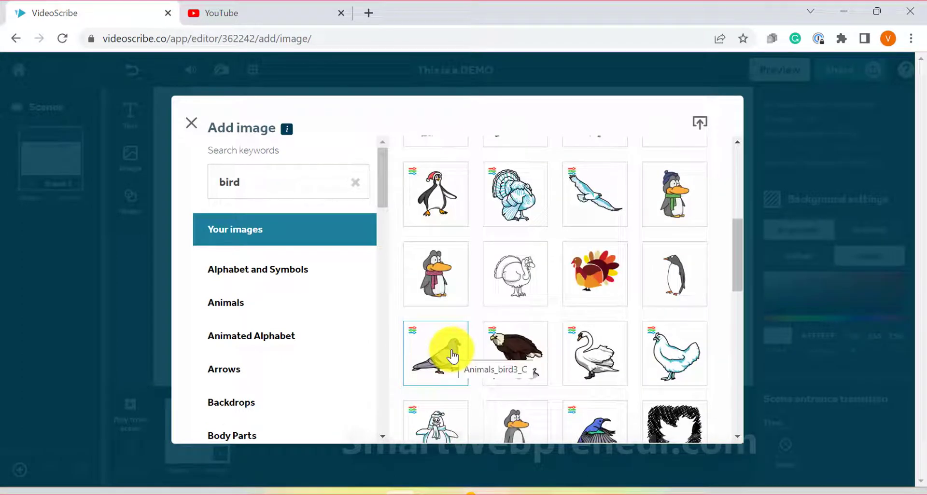
pyautogui.click(452, 356)
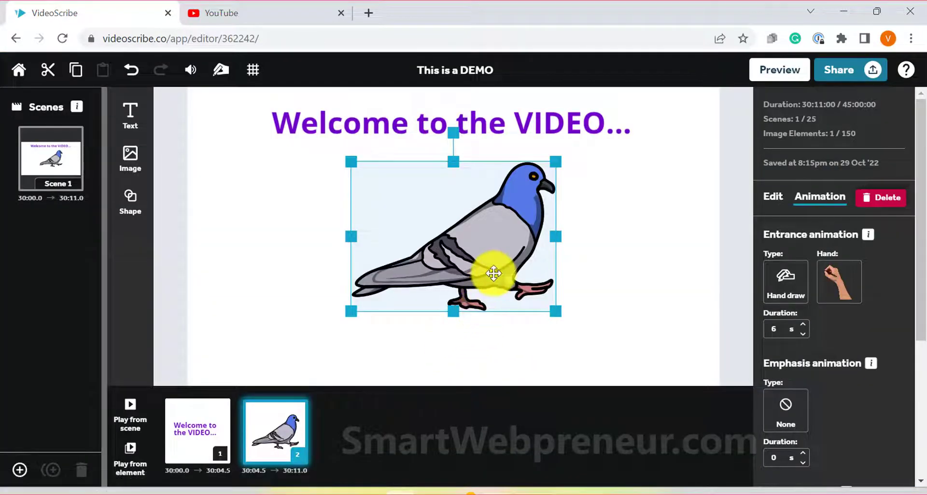
# - Move the pigeon lower left, delete the welcome title, and enlarge the pigeon
pyautogui.moveTo(493, 274); pyautogui.dragTo(401, 322)
pyautogui.moveTo(473, 213); pyautogui.dragTo(409, 202)
pyautogui.rightClick(431, 132)
pyautogui.click(463, 146)
pyautogui.click(364, 270)
pyautogui.moveTo(422, 219); pyautogui.dragTo(488, 120)
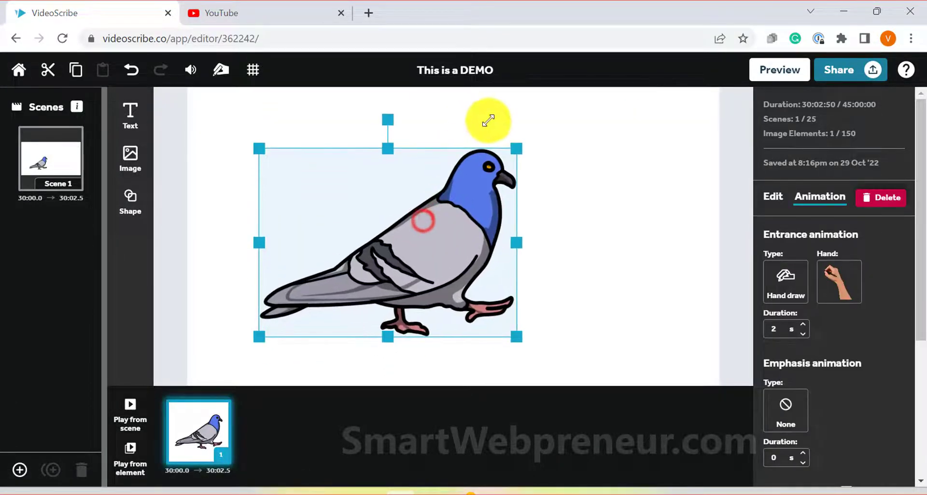
# - Play Scene 1 from its start to check the pigeon
pyautogui.click(549, 155)
pyautogui.click(404, 251)
pyautogui.click(617, 230)
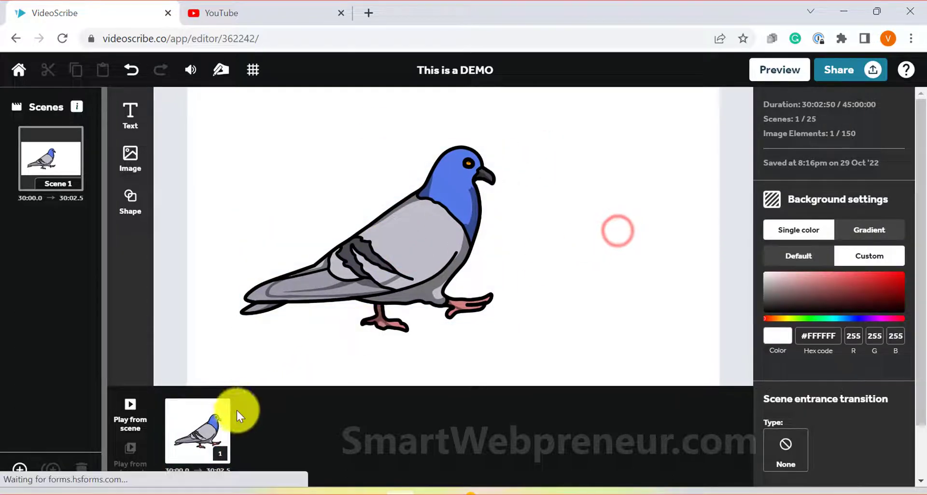
pyautogui.click(127, 416)
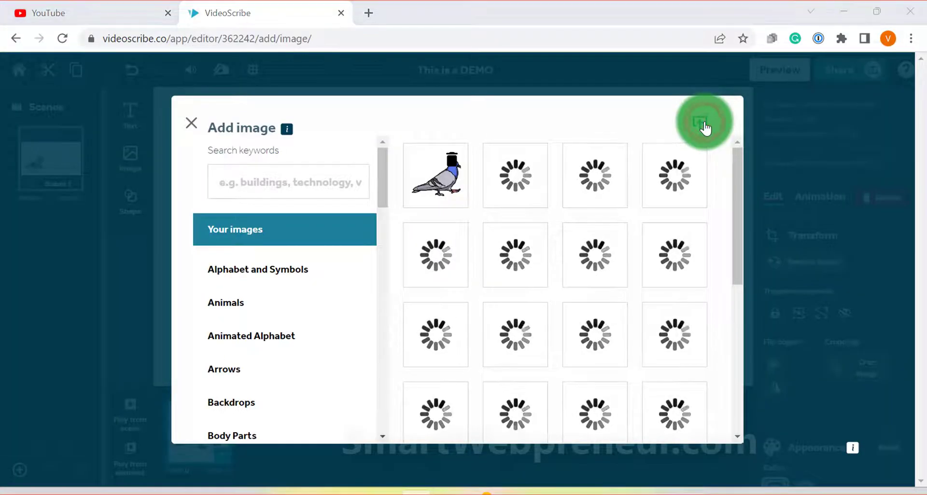
# - Upload comic man.png from the computer and place it on the right of the scene
pyautogui.click(700, 123)
pyautogui.click(170, 122)
pyautogui.click(323, 325)
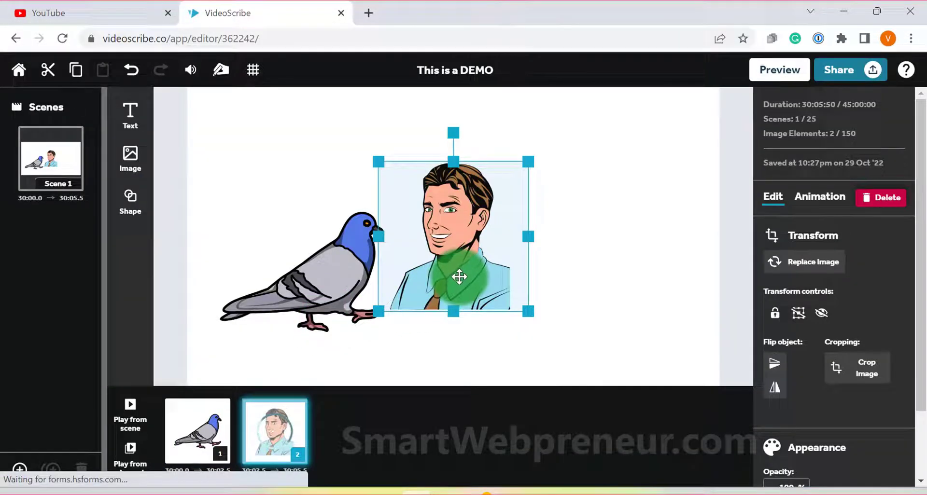
pyautogui.moveTo(459, 276); pyautogui.dragTo(689, 321)
pyautogui.click(492, 269)
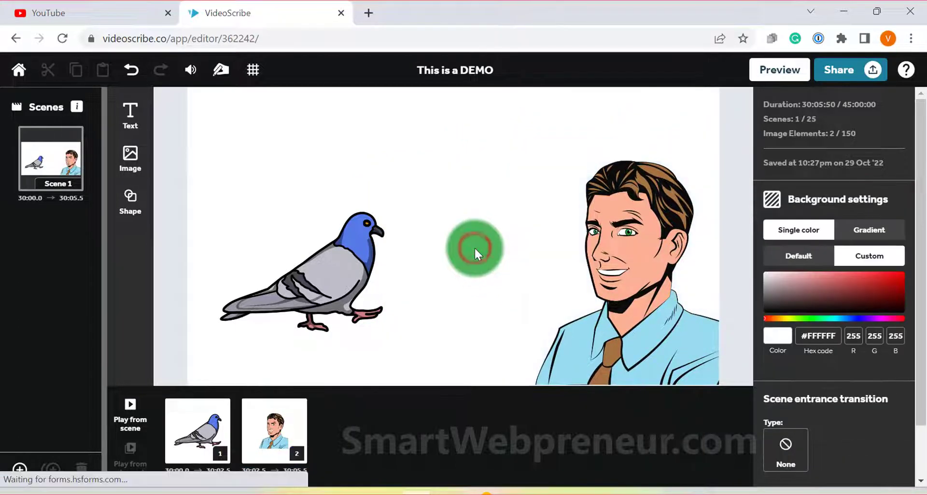
# - Change the comic man's entrance animation type to Drag in
pyautogui.click(129, 405)
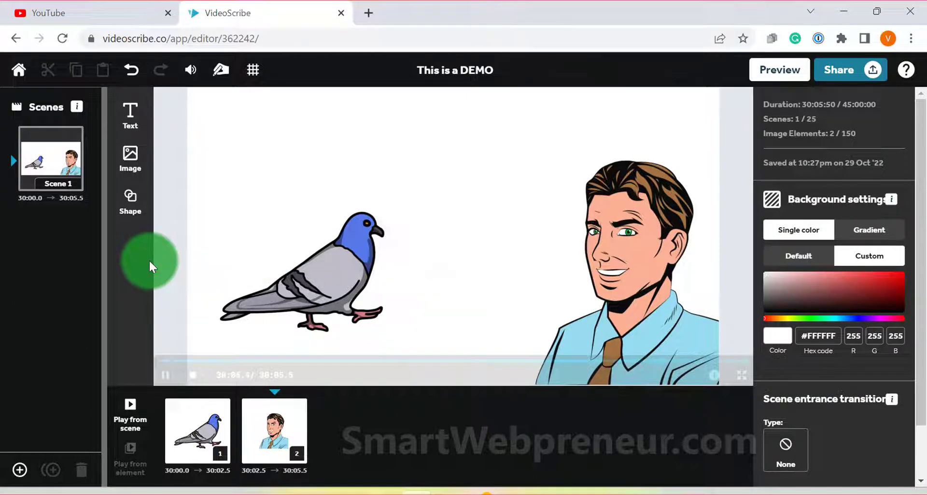
pyautogui.click(616, 242)
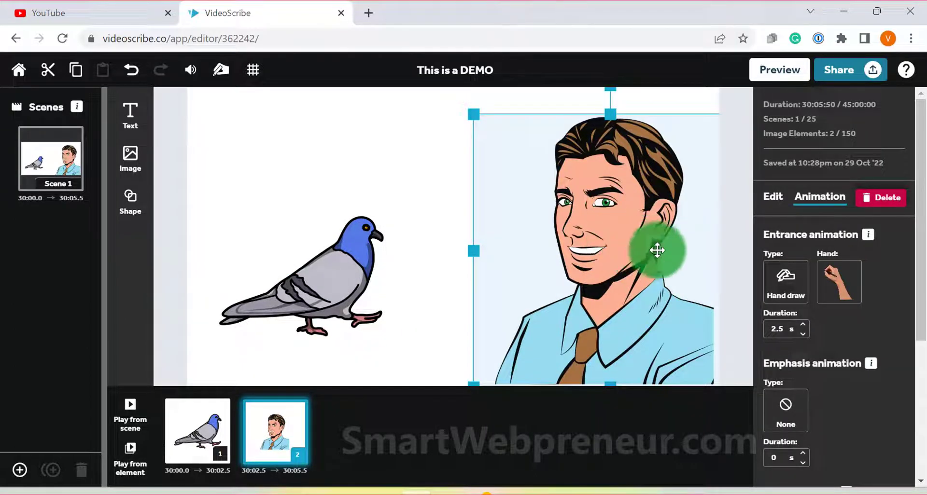
pyautogui.click(787, 282)
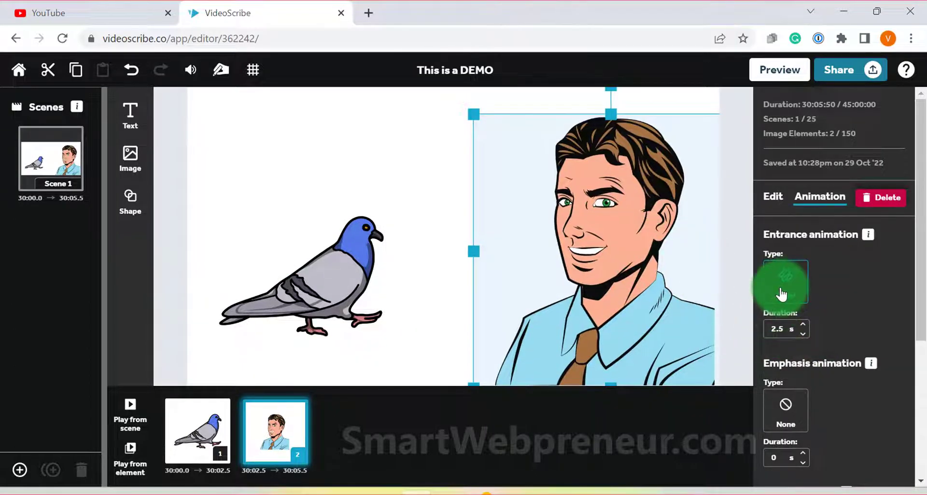
pyautogui.click(777, 287)
pyautogui.click(791, 442)
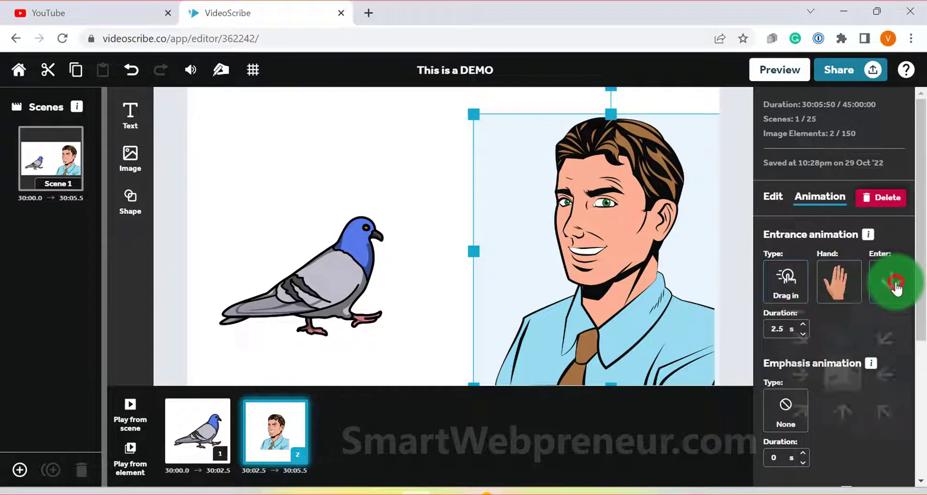
# - Make the man drag in toward the down-right over 2 s and play from him
pyautogui.click(897, 288)
pyautogui.click(778, 345)
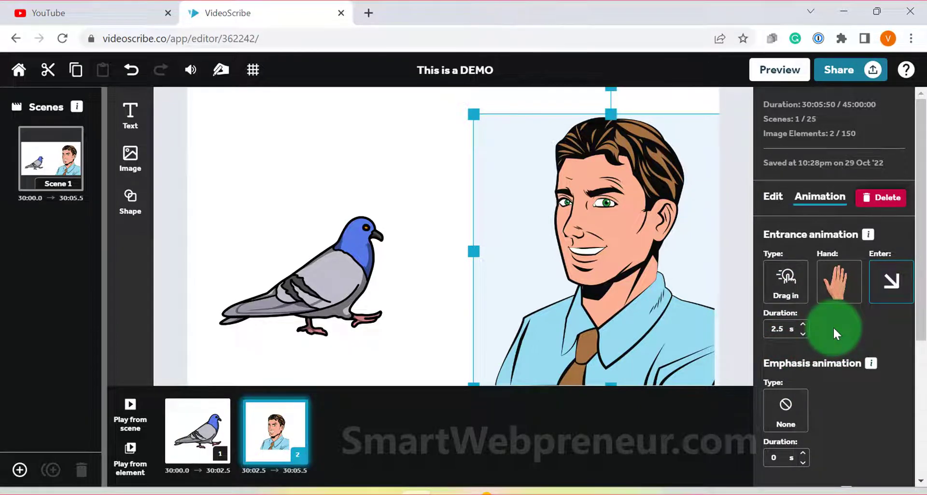
pyautogui.click(803, 334)
pyautogui.click(121, 466)
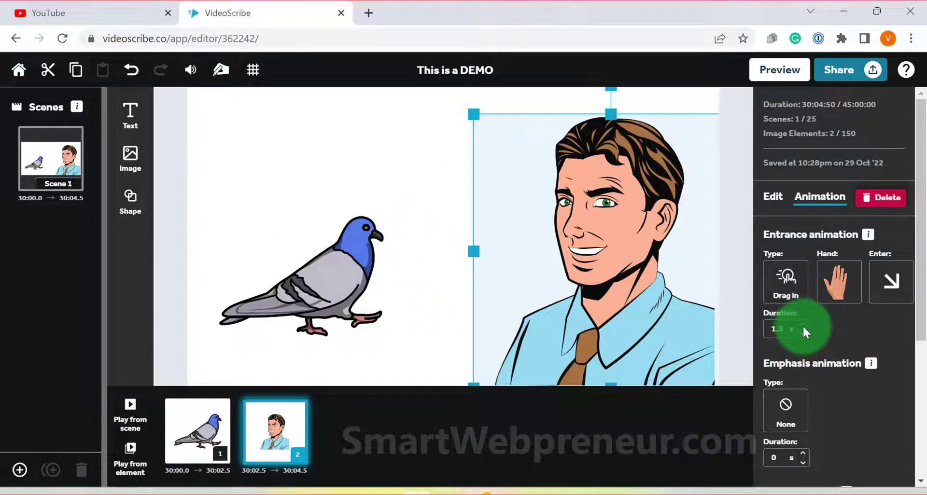
pyautogui.click(136, 462)
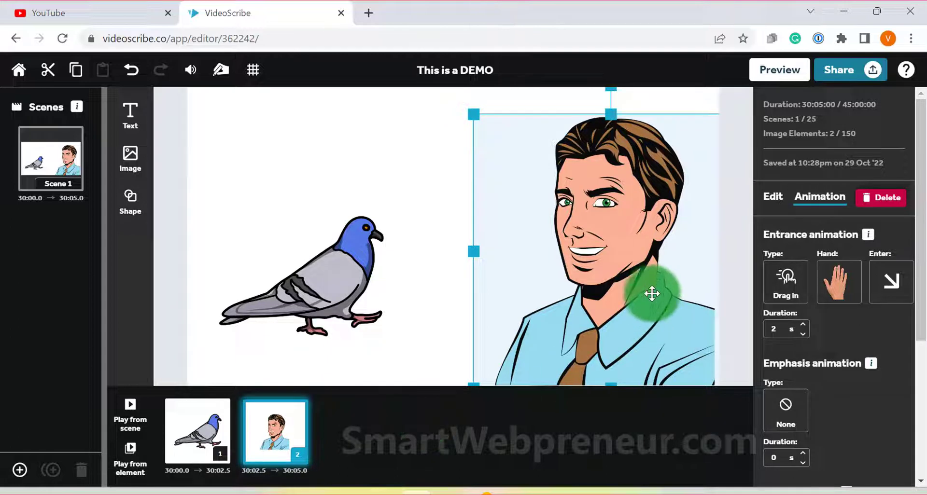
# - Switch the man's drag-in hand to the two-finger pushing hand and play from the man
pyautogui.click(848, 287)
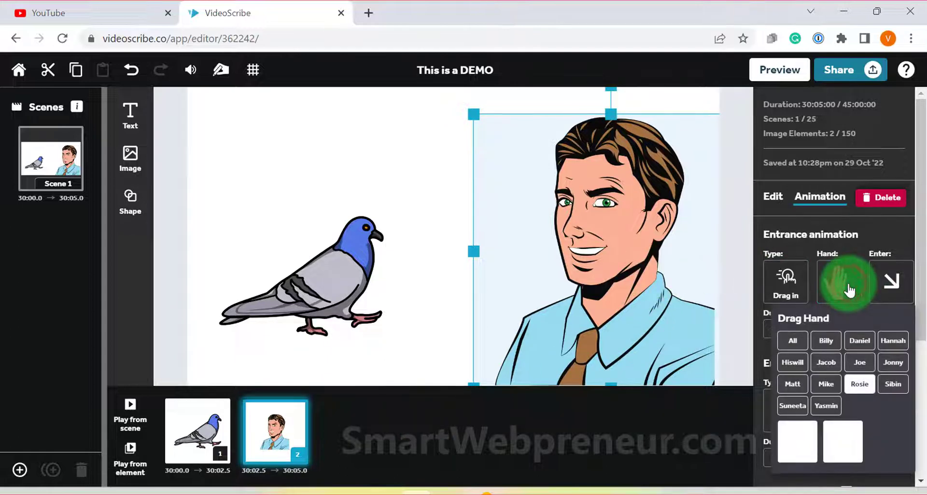
pyautogui.click(844, 440)
pyautogui.click(141, 463)
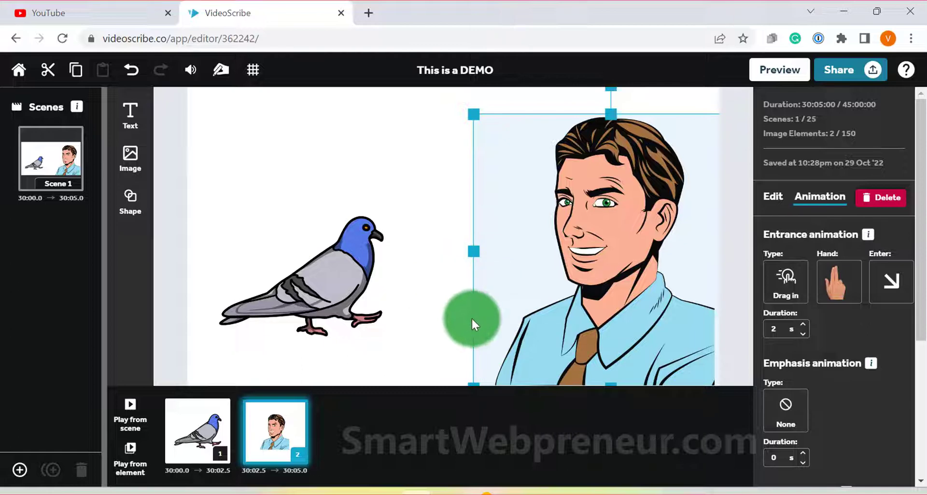
# - Give the pigeon a 0.5 s pause before the next animation, preview it, and add blank Scene 2
pyautogui.click(362, 234)
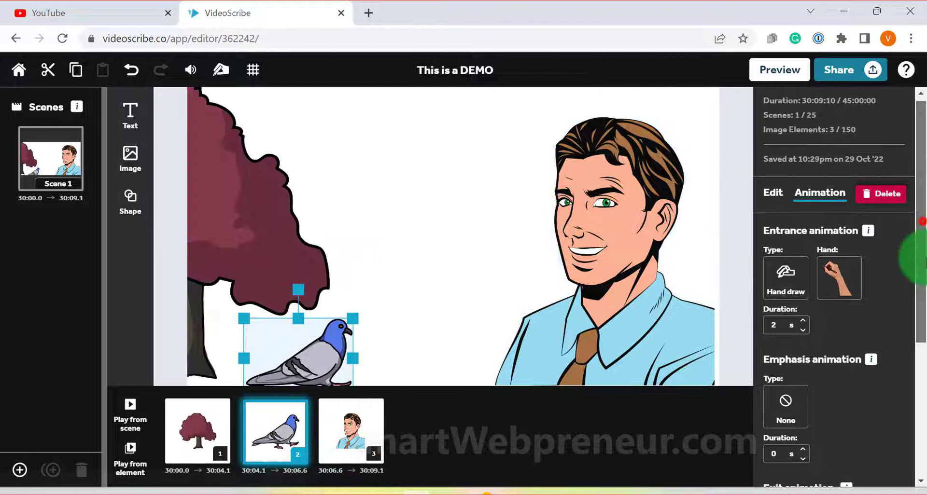
pyautogui.moveTo(923, 259); pyautogui.dragTo(912, 373)
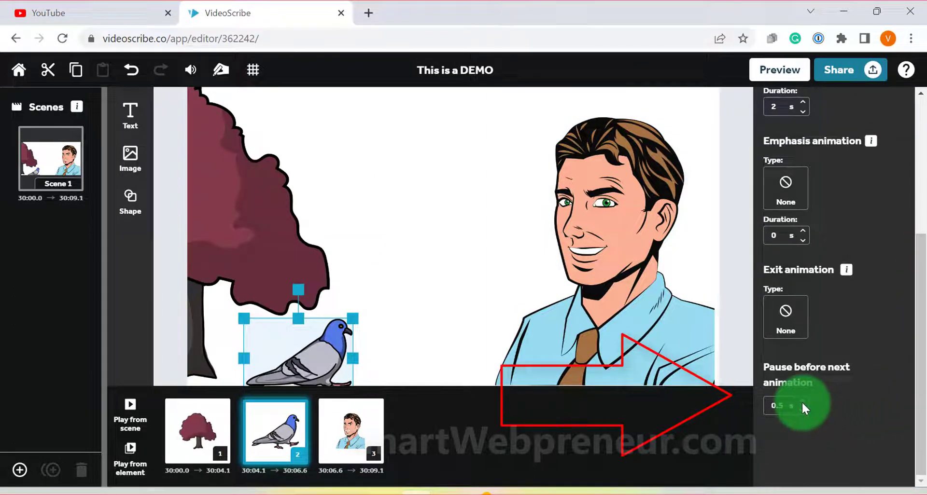
pyautogui.click(802, 401)
pyautogui.click(420, 293)
pyautogui.click(273, 442)
pyautogui.click(124, 465)
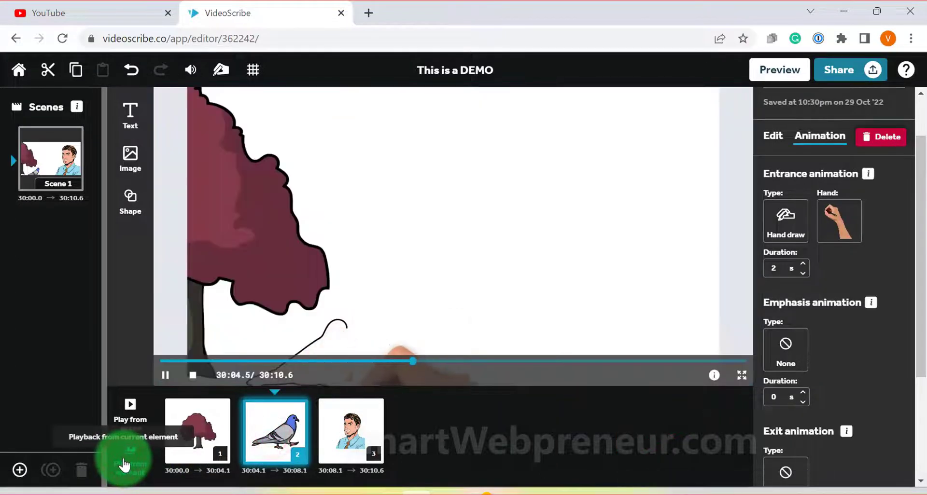
pyautogui.click(19, 470)
pyautogui.click(19, 470)
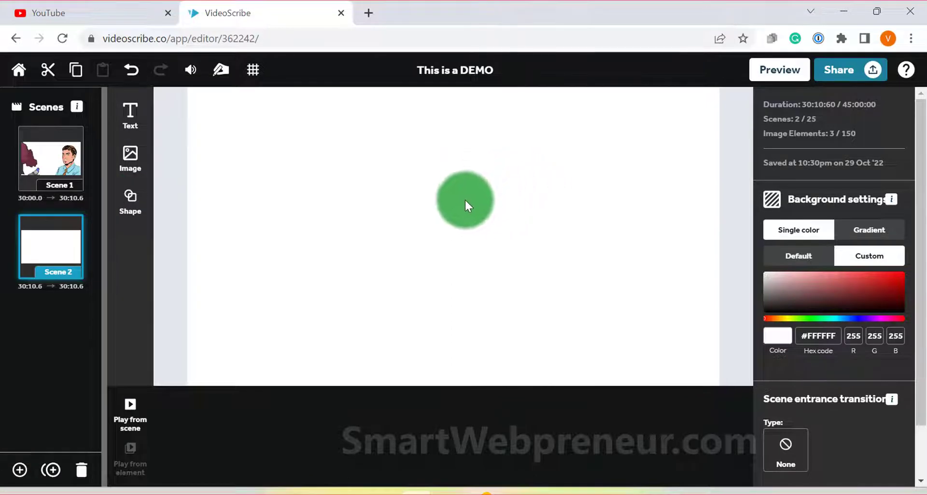
# - Add a circle shape to Scene 2, enlarge it and move it up and left
pyautogui.click(139, 207)
pyautogui.click(179, 225)
pyautogui.click(482, 265)
pyautogui.moveTo(494, 279); pyautogui.dragTo(612, 362)
pyautogui.moveTo(551, 306); pyautogui.dragTo(408, 233)
pyautogui.scroll(-4, 919, 223)
pyautogui.scroll(2, 908, 234)
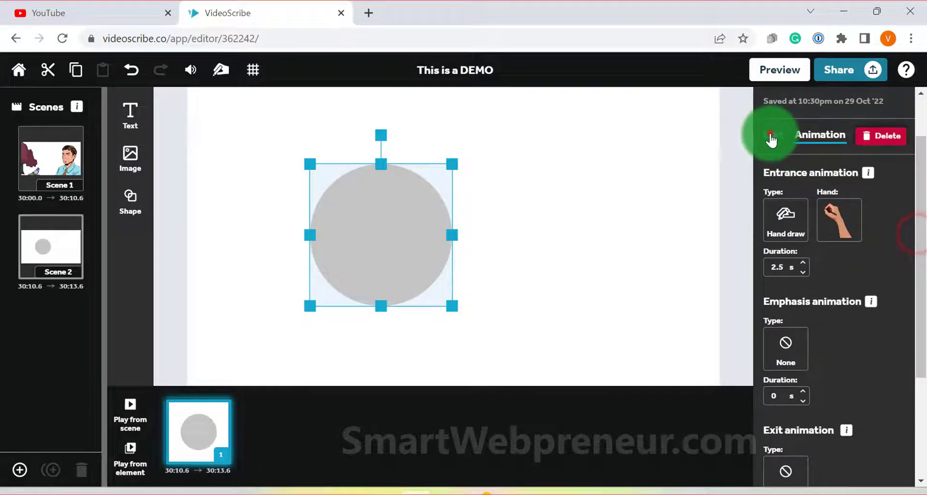
# - Colour the circle purple from the Edit swatches, then go on to add a triangle
pyautogui.click(772, 137)
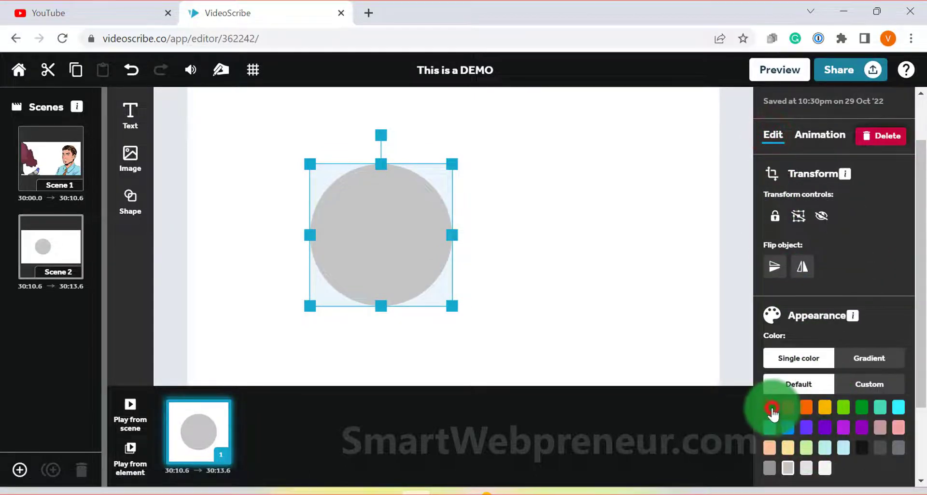
pyautogui.click(771, 408)
pyautogui.click(788, 408)
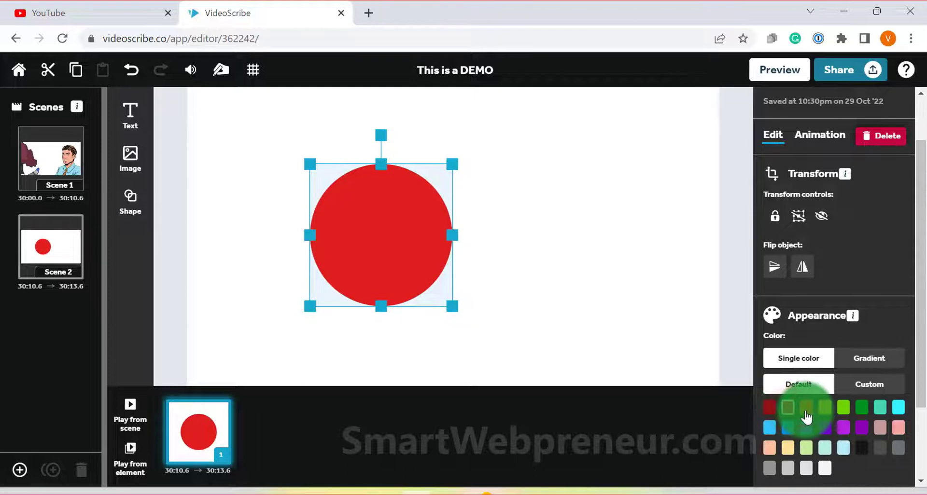
pyautogui.click(806, 410)
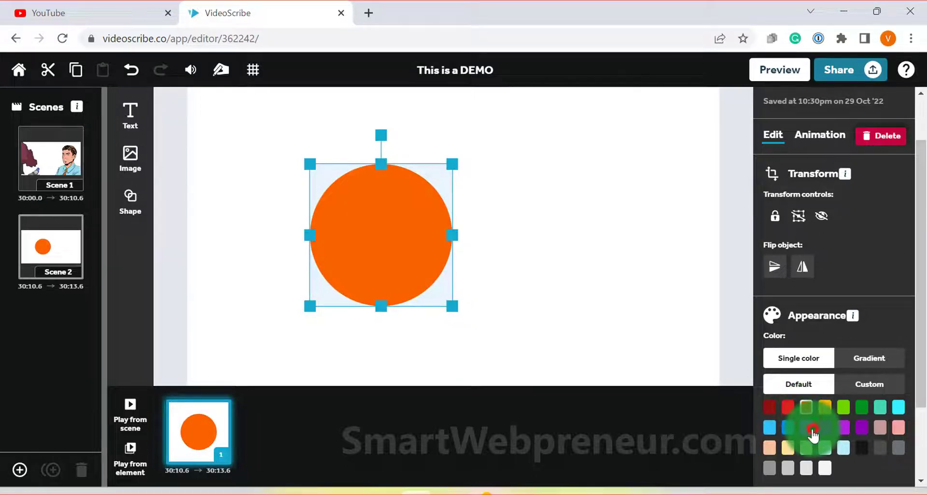
pyautogui.click(812, 431)
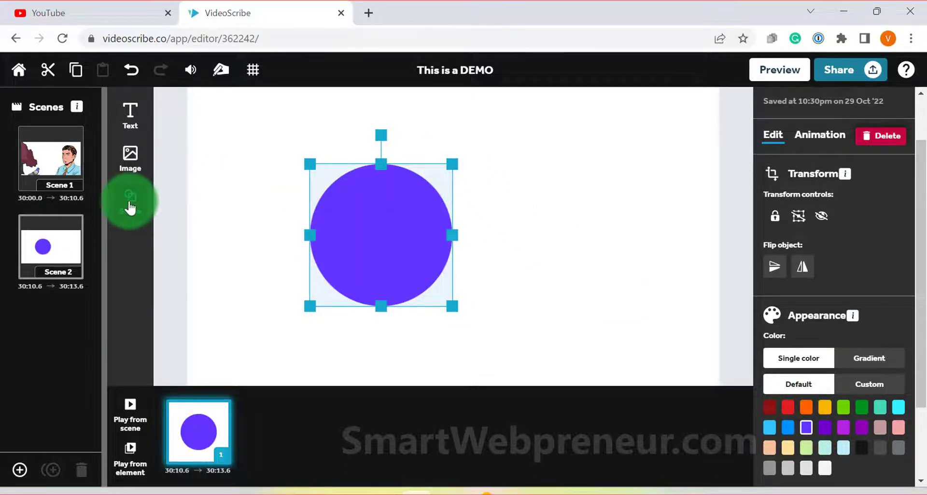
pyautogui.click(130, 208)
# - Add a triangle to Scene 2, size and place it inside the purple circle, and colour it red
pyautogui.click(174, 254)
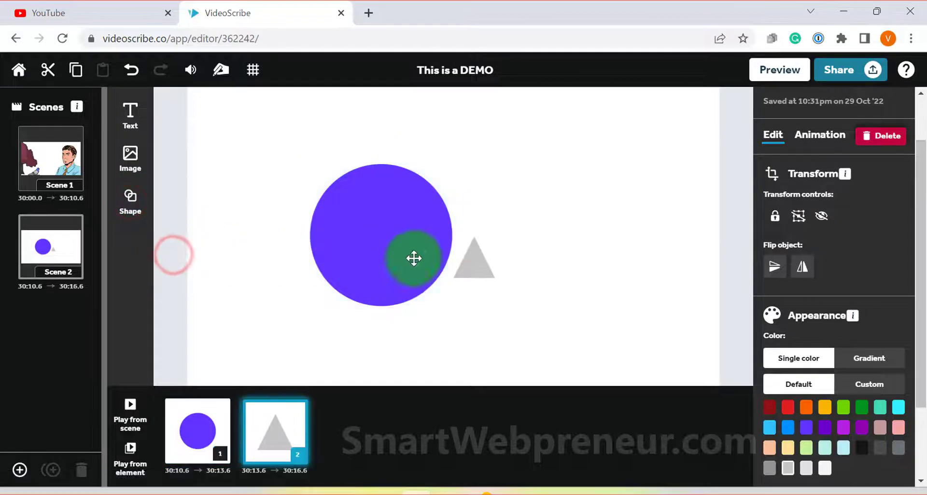
pyautogui.click(480, 269)
pyautogui.moveTo(496, 282); pyautogui.dragTo(602, 369)
pyautogui.moveTo(544, 324); pyautogui.dragTo(409, 247)
pyautogui.moveTo(445, 289); pyautogui.dragTo(431, 269)
pyautogui.moveTo(398, 250); pyautogui.dragTo(402, 252)
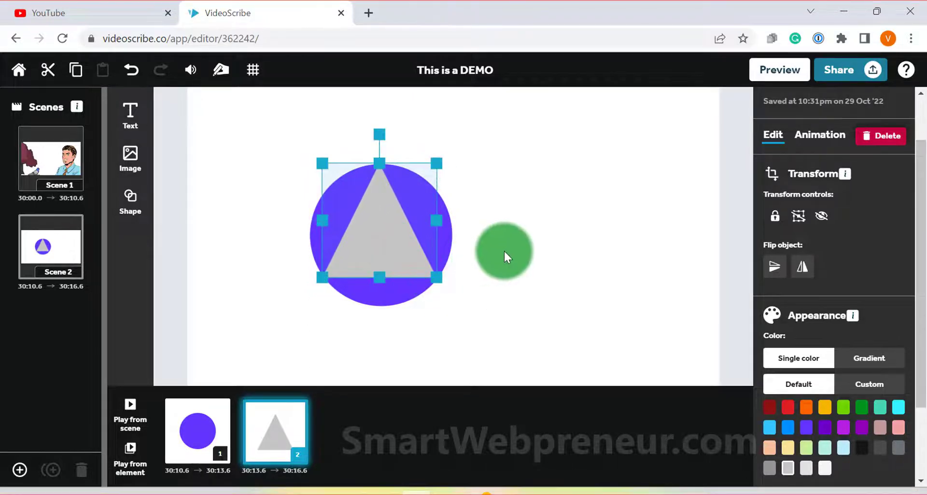
pyautogui.click(792, 408)
pyautogui.click(658, 290)
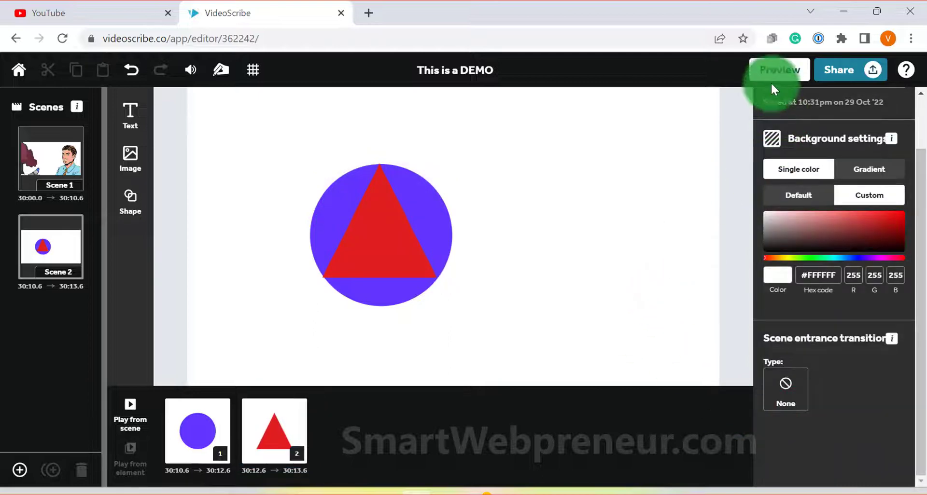
# - Play Scene 2 to review its animation, then create a preview link from Share
pyautogui.click(131, 419)
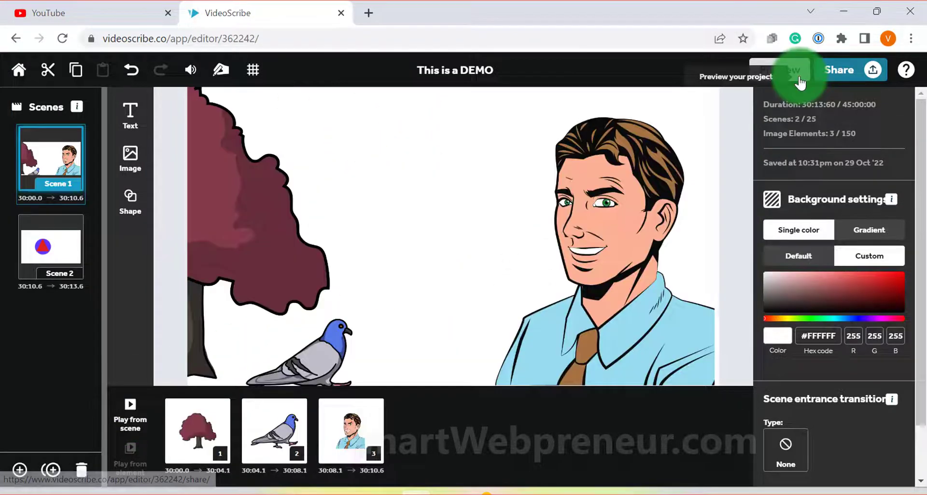
pyautogui.click(830, 74)
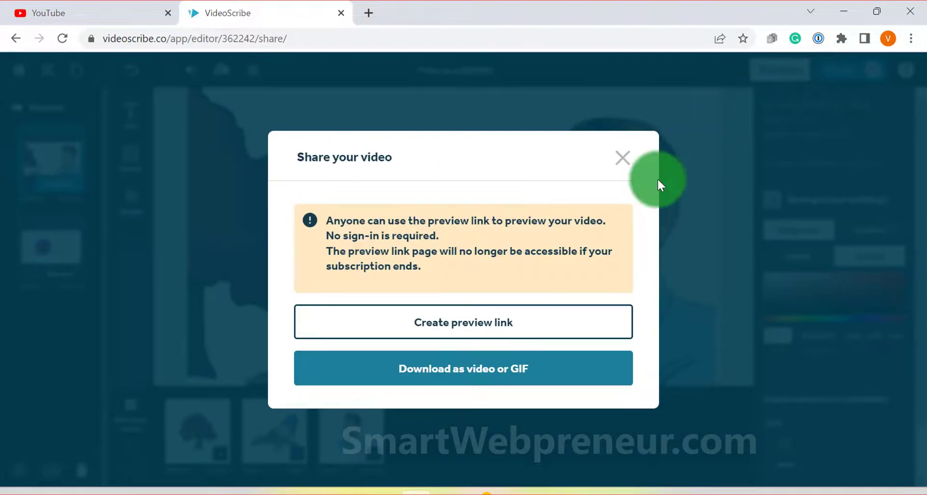
pyautogui.click(502, 334)
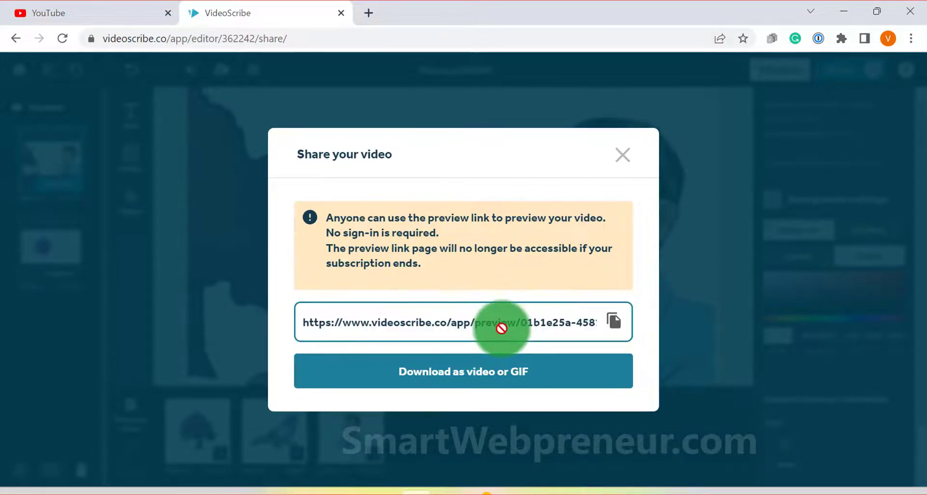
# - Open the copied preview link in a new tab, play the video, then start downloading it as video
pyautogui.click(614, 321)
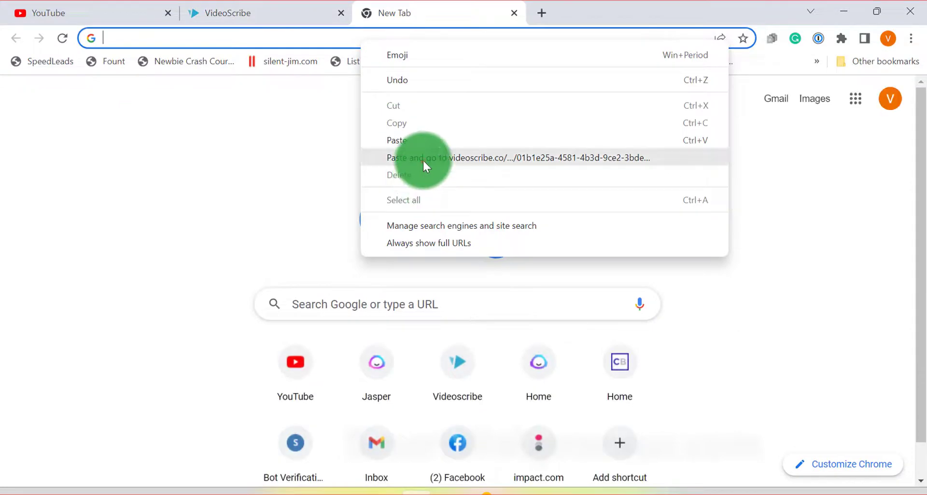
pyautogui.click(423, 159)
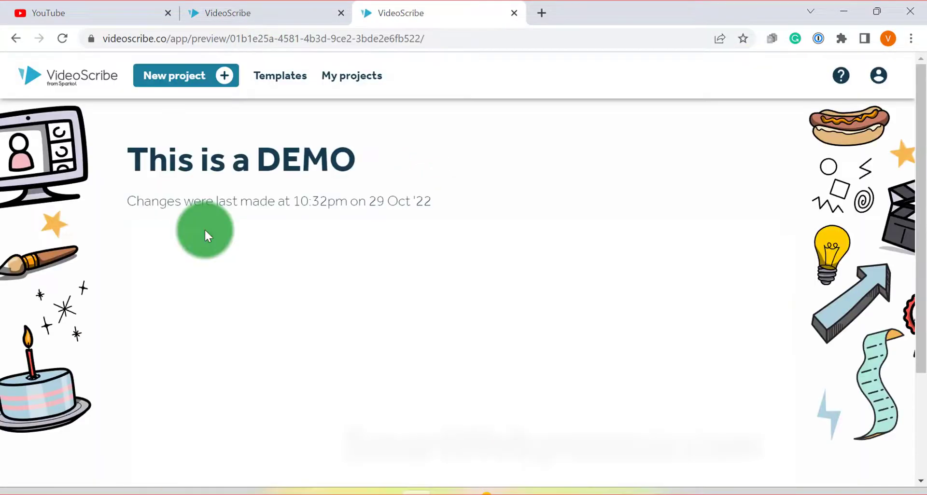
pyautogui.scroll(-3, 205, 232)
pyautogui.click(137, 440)
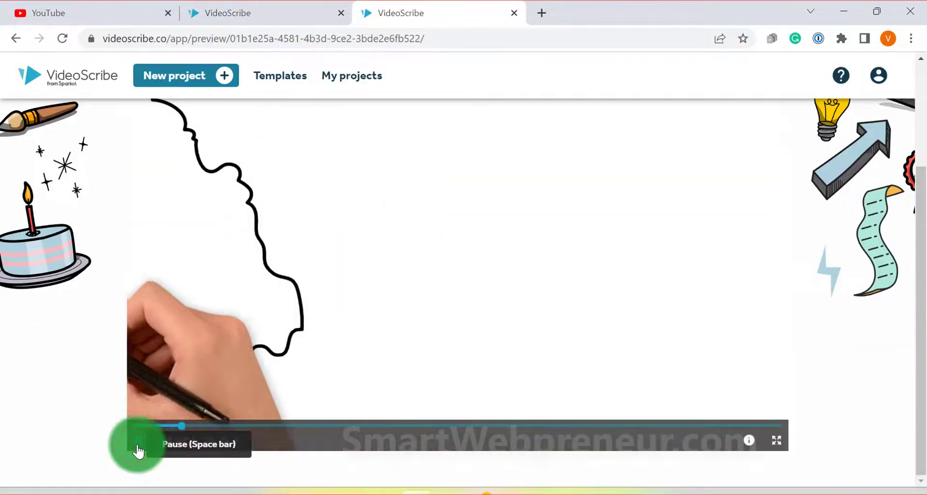
pyautogui.click(515, 13)
pyautogui.click(458, 381)
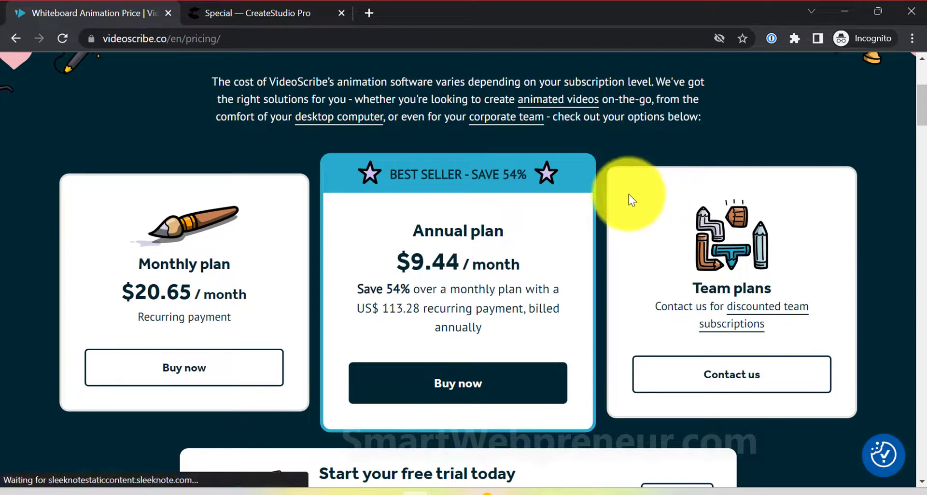
# - Switch to the CreateStudio Pro lifetime-deal tab
pyautogui.click(249, 12)
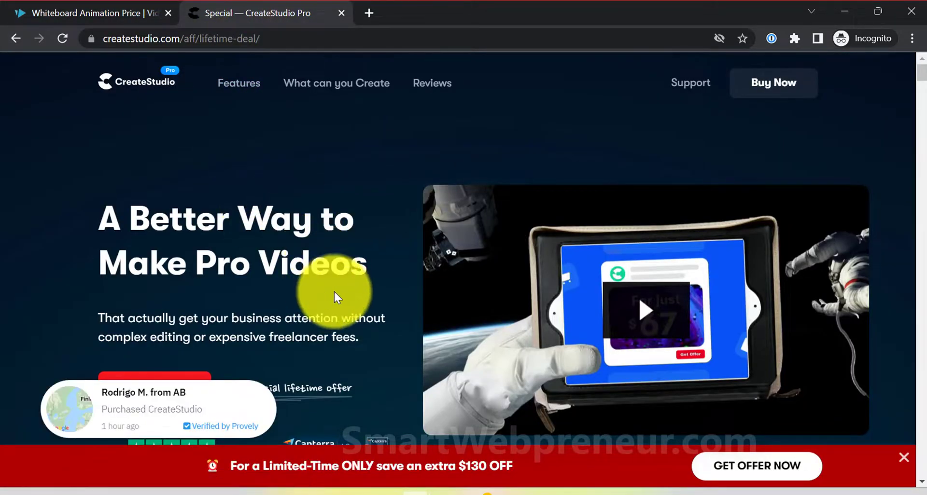
# - Jump to CreateStudio Pro's pricing cards and review the $199/year All Access and $67 Standard plans
pyautogui.scroll(-3, 440, 239)
pyautogui.scroll(2, 439, 243)
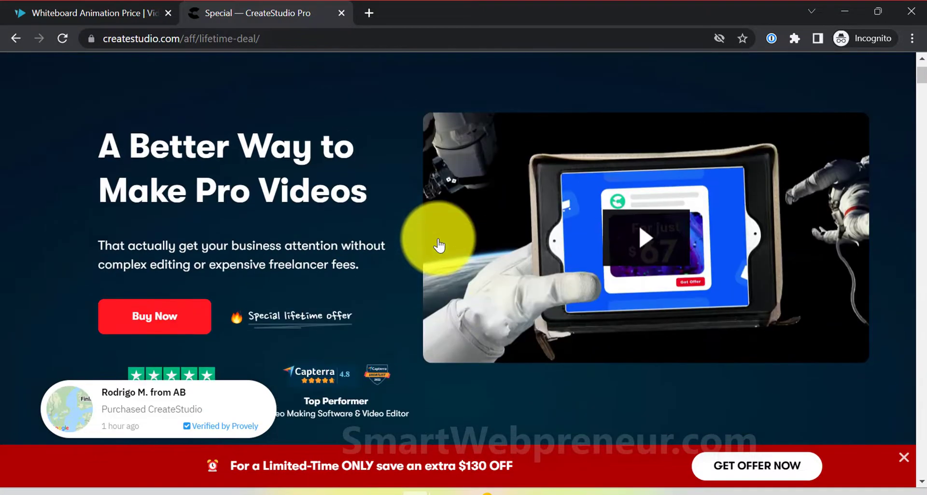
pyautogui.click(179, 329)
pyautogui.scroll(-6, 480, 253)
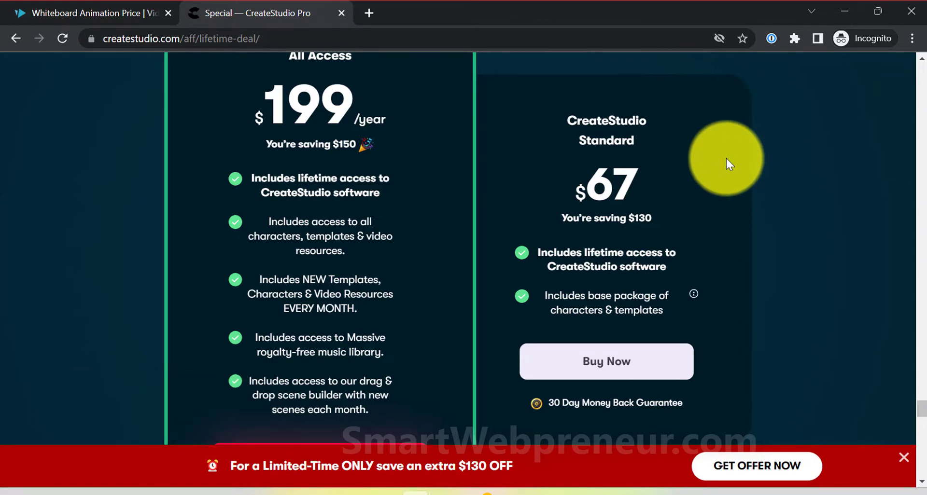
pyautogui.scroll(-2, 700, 181)
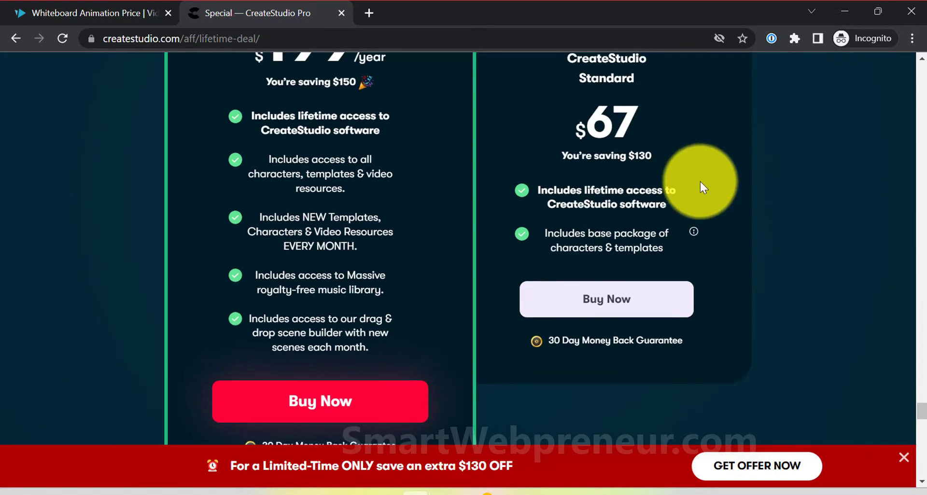